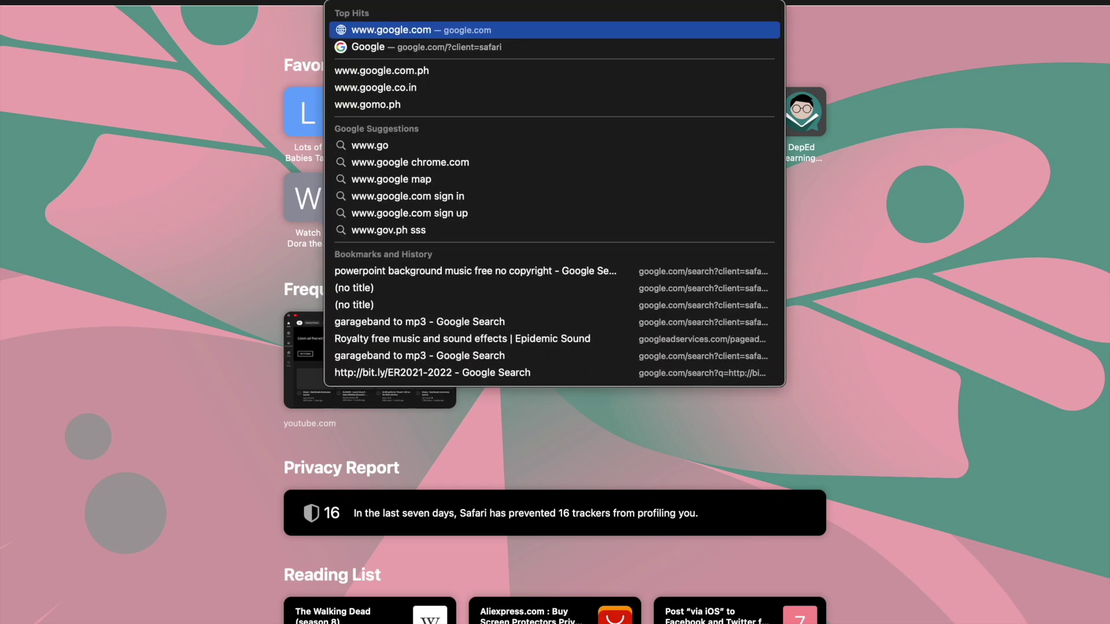
type("co")
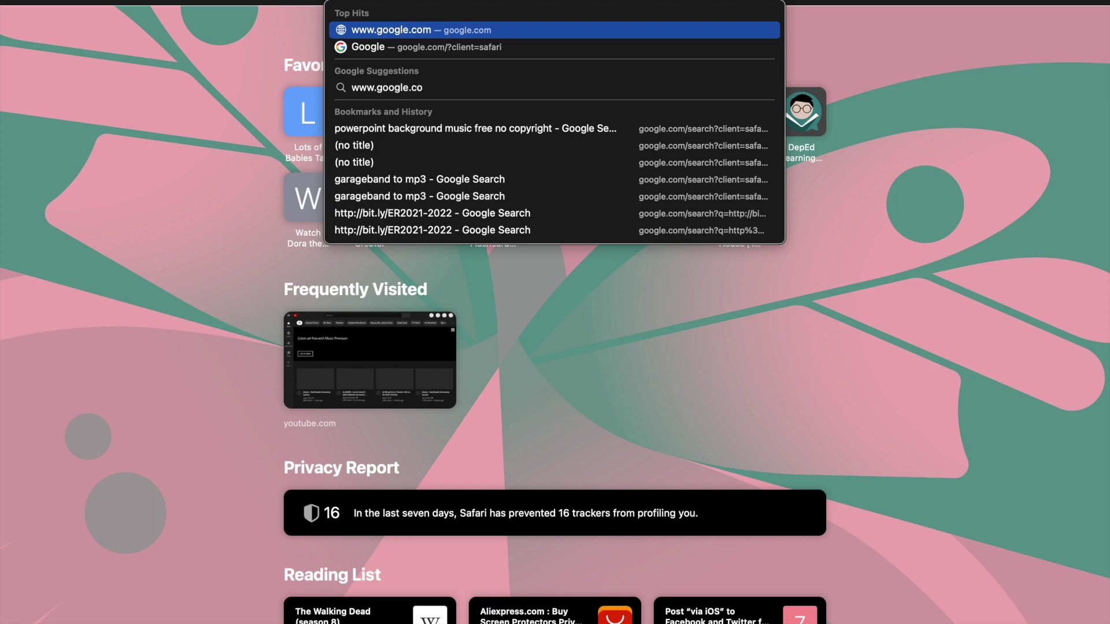
type("m")
key("Return")
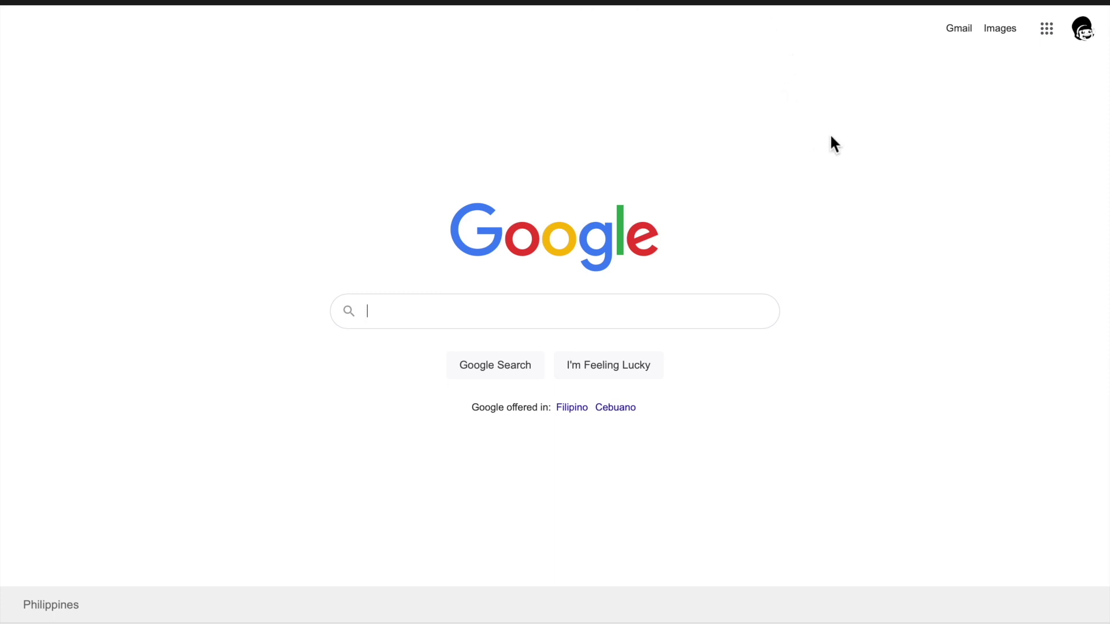
Launch Google Forms from the Google apps launcher on the Google homepage.
left_click(1048, 30)
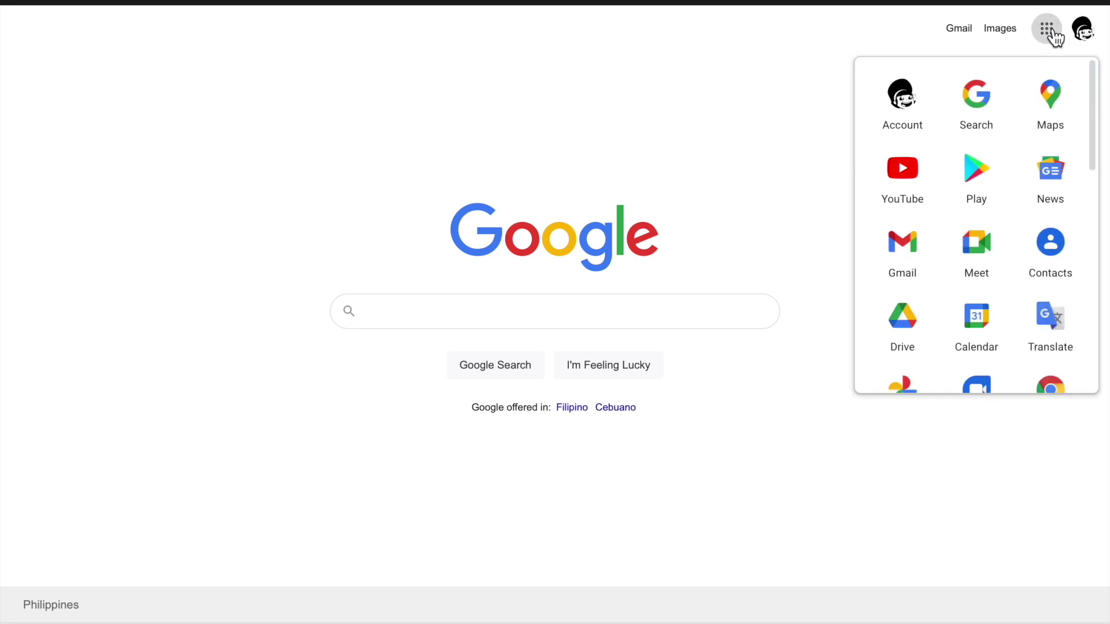
scroll(961, 182, "down", 1)
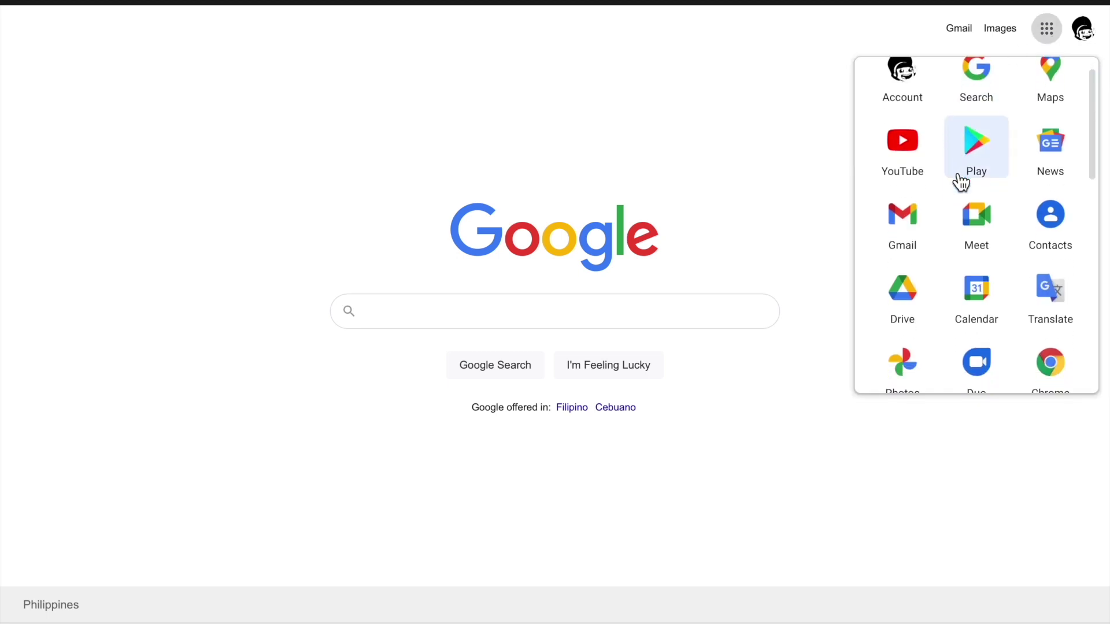
scroll(962, 182, "down", 3)
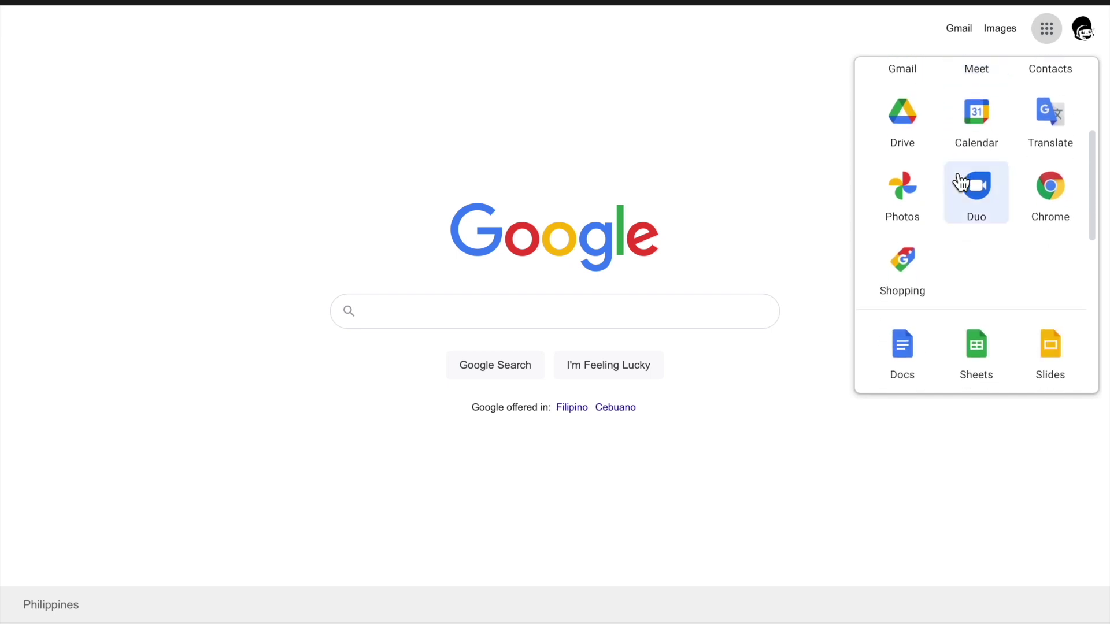
scroll(961, 182, "down", 4)
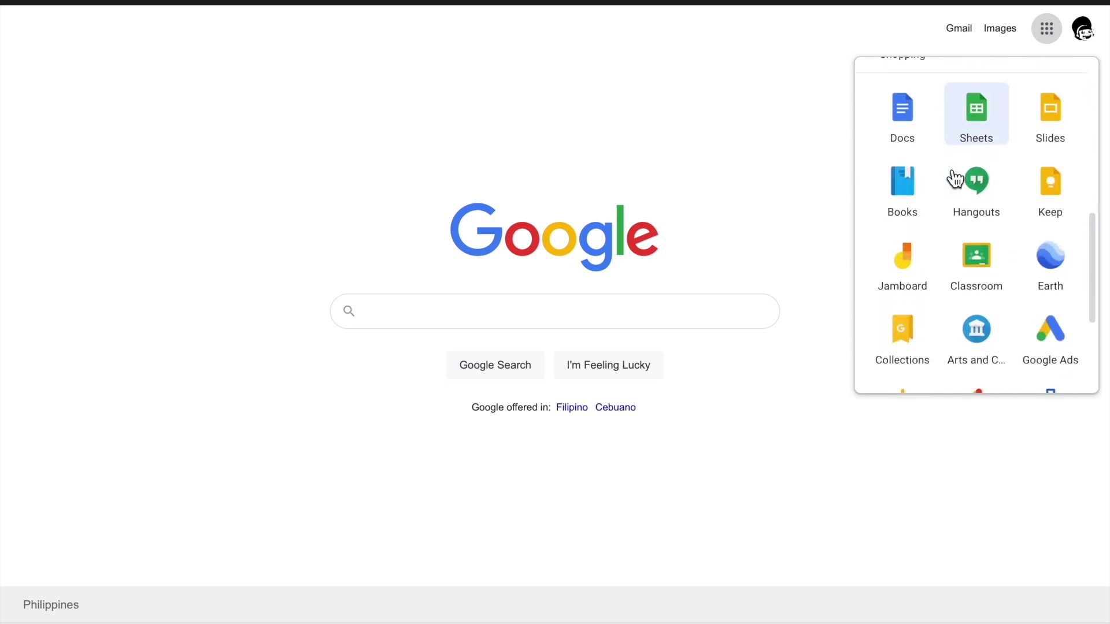
scroll(955, 179, "down", 3)
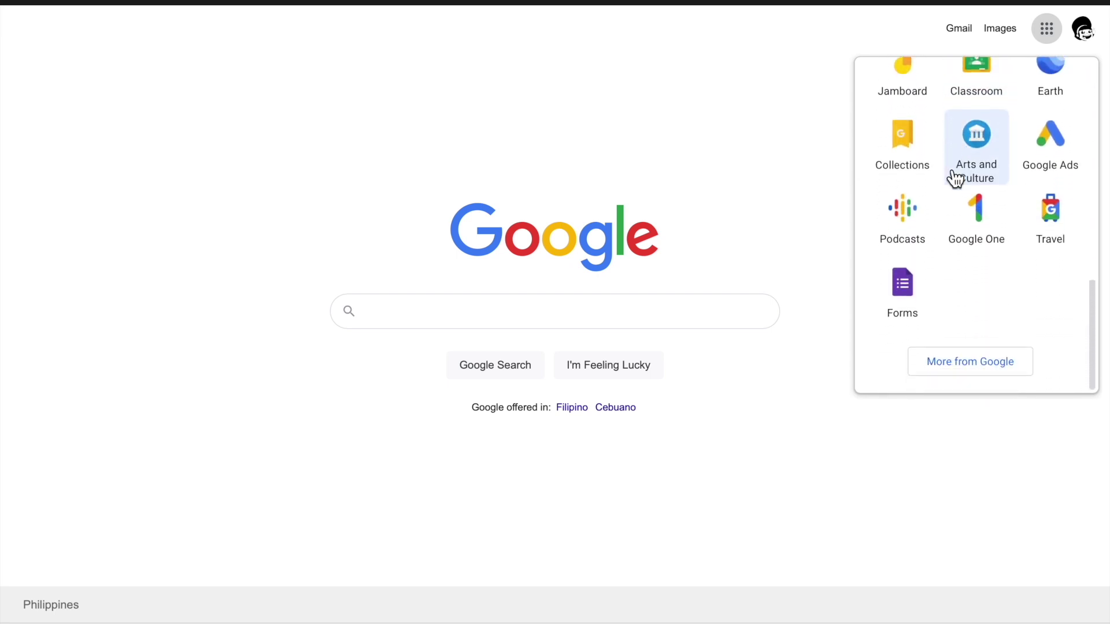
left_click(897, 297)
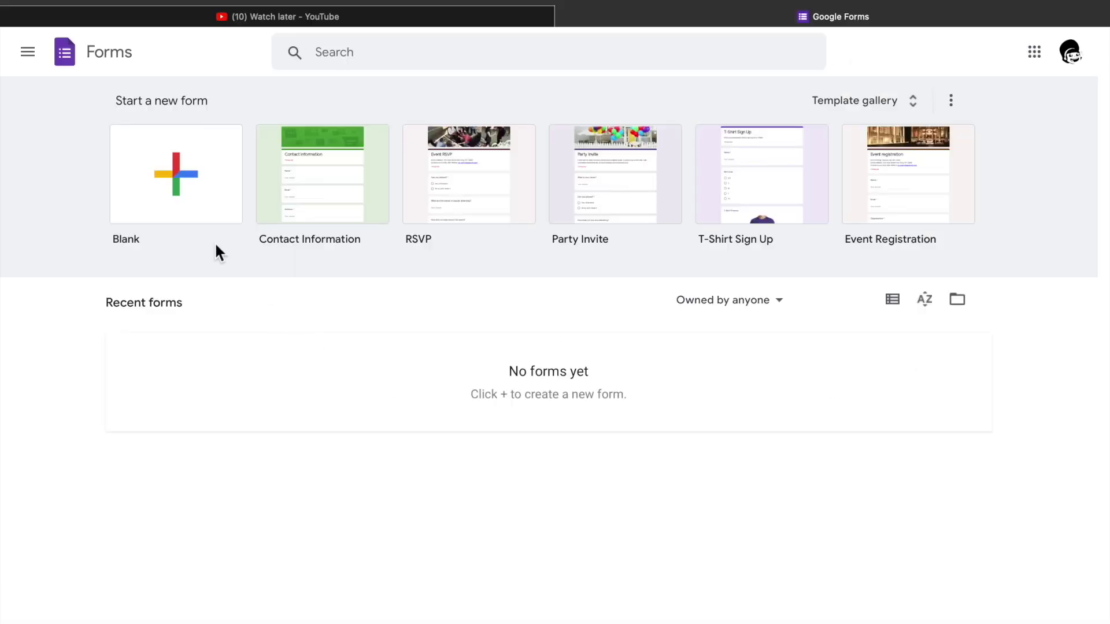
Start a blank form, skip the tour, and title it 'Attendance Form'.
left_click(180, 175)
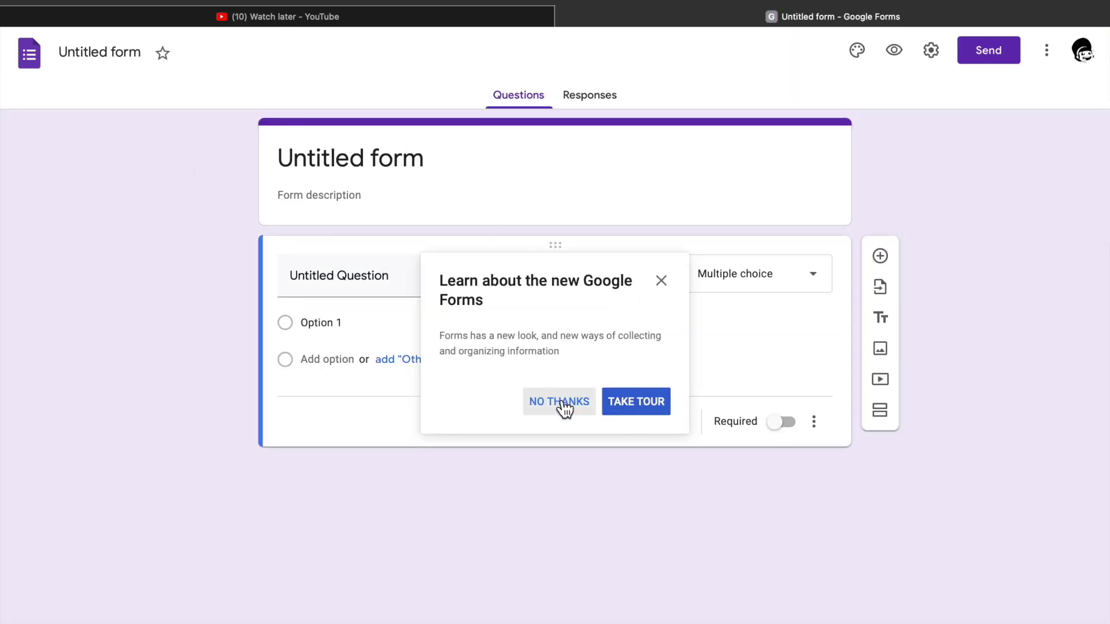
left_click(562, 404)
left_click(396, 167)
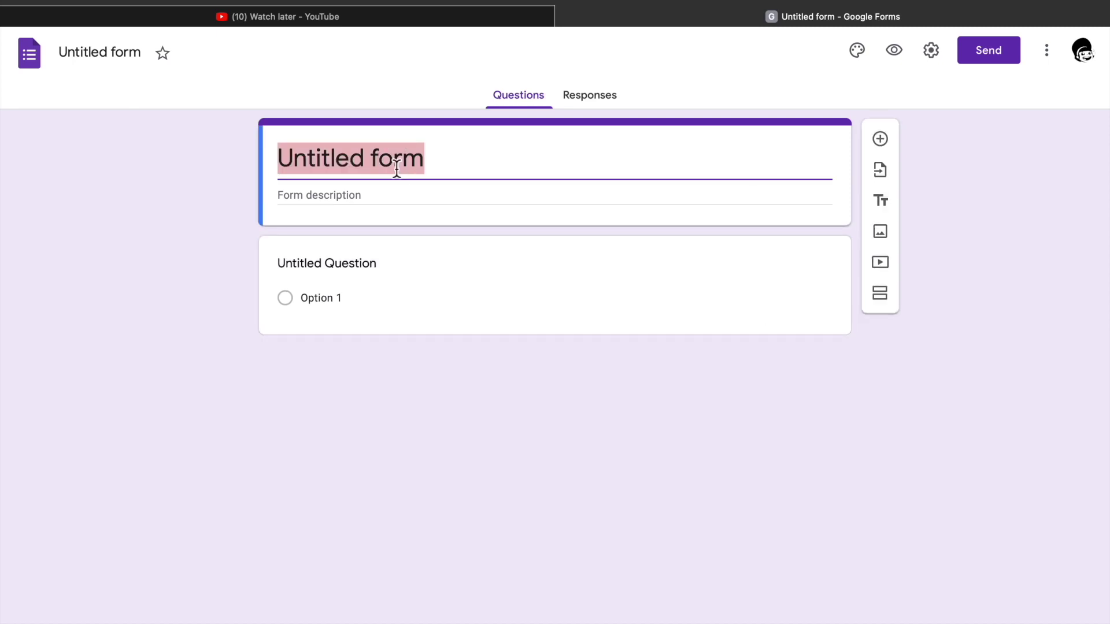
type("A")
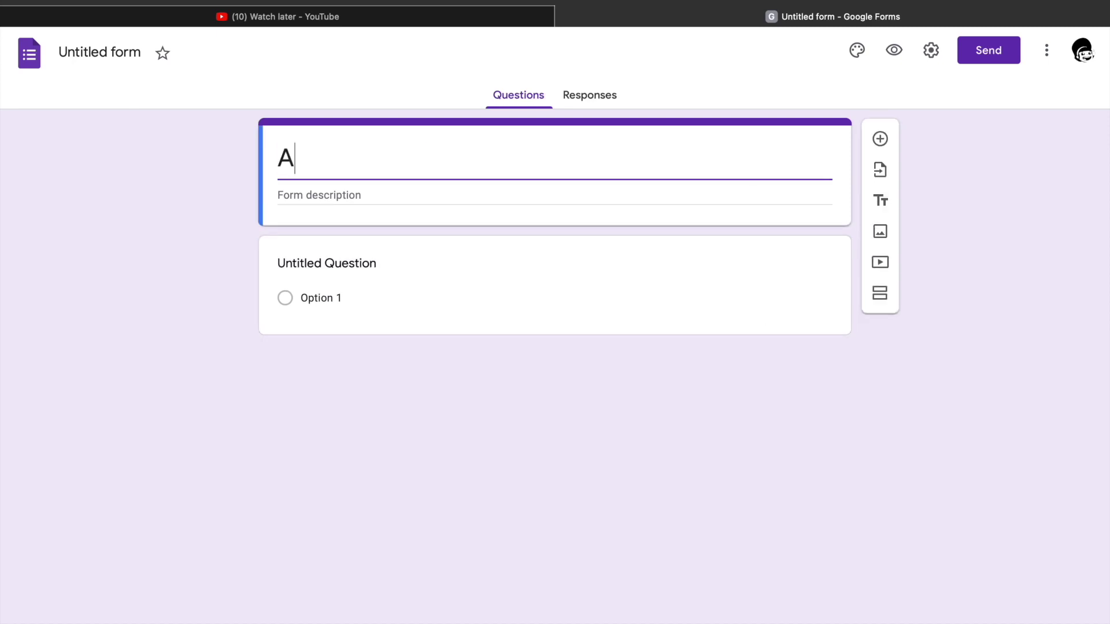
type("ttendance")
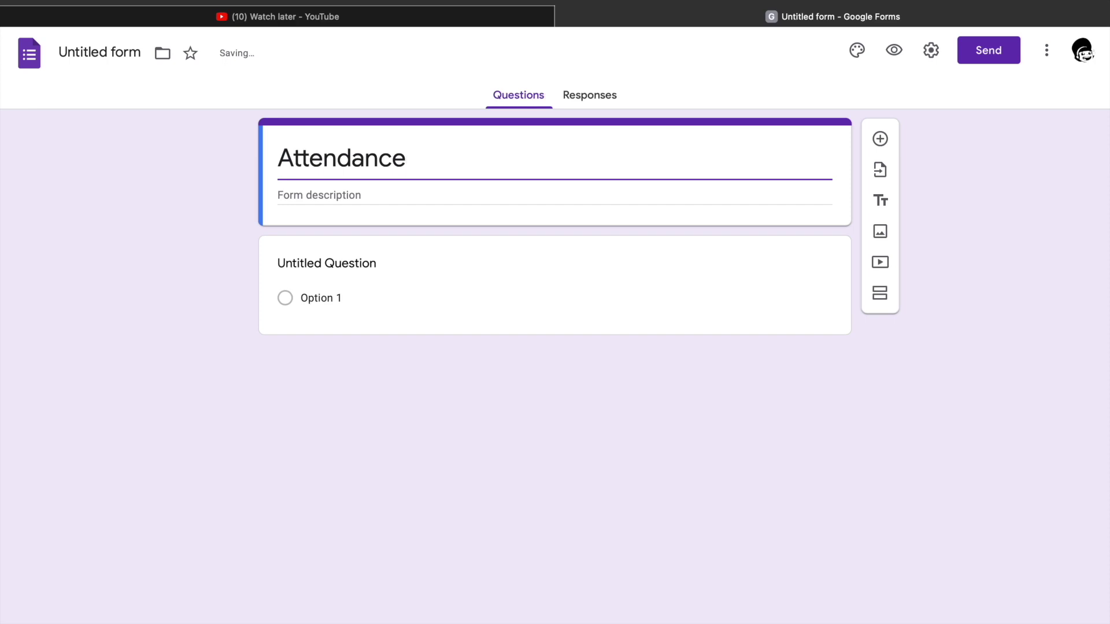
type(" Form")
Give the form the description 'April 03, 2021'.
left_click(310, 195)
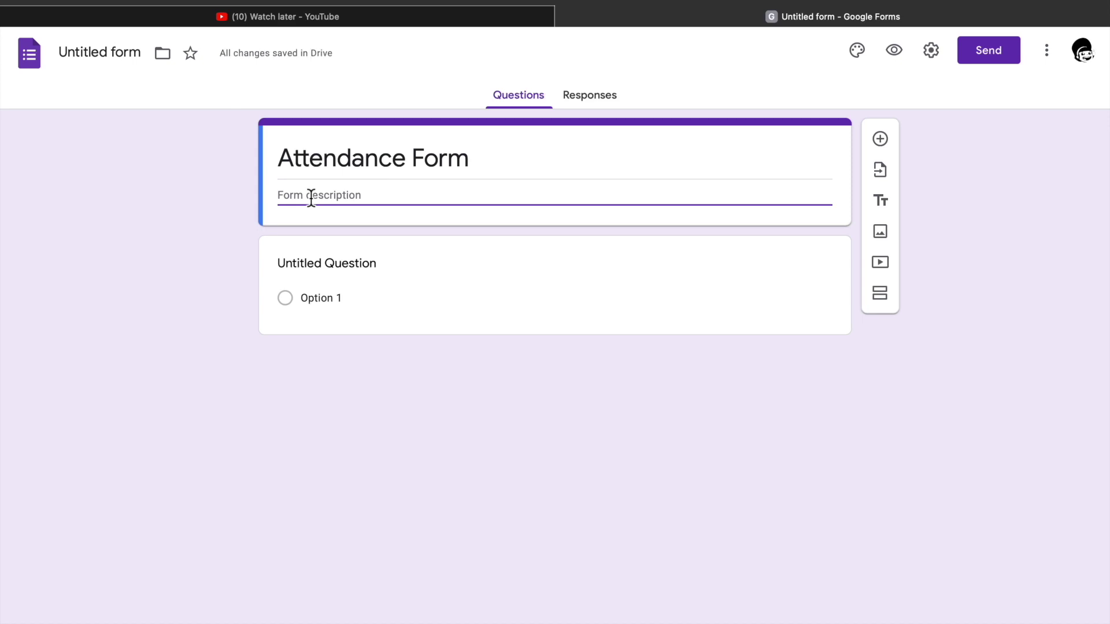
type("April")
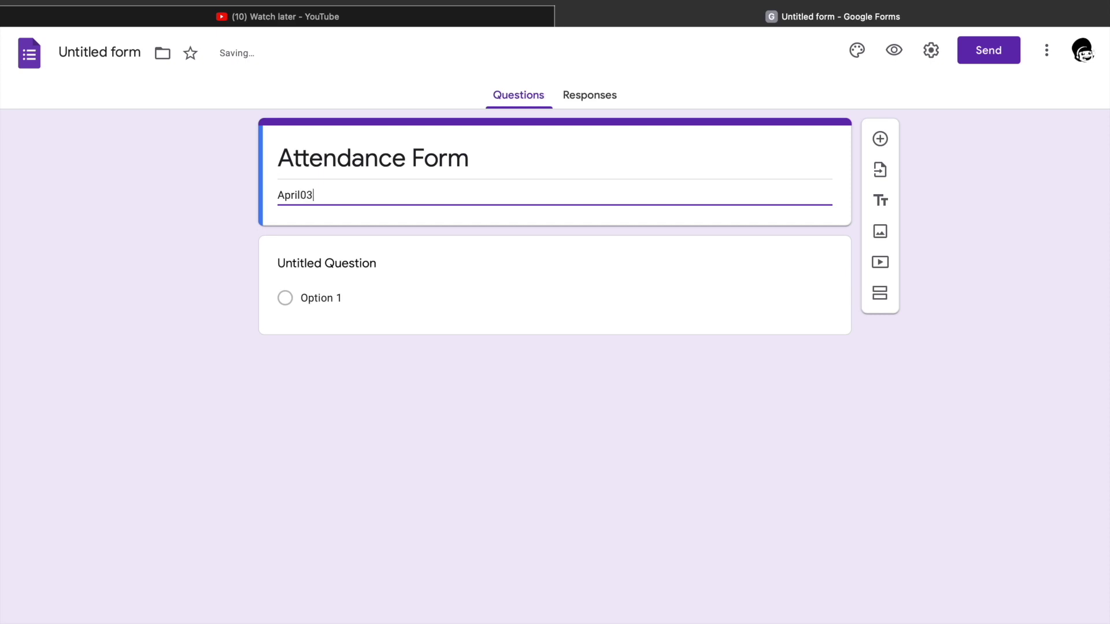
type("03")
key("BackSpace")
type(", 2021")
Make the first question a required 'Last Name, First Name, Middle Initial' item, then add another question.
left_click(310, 267)
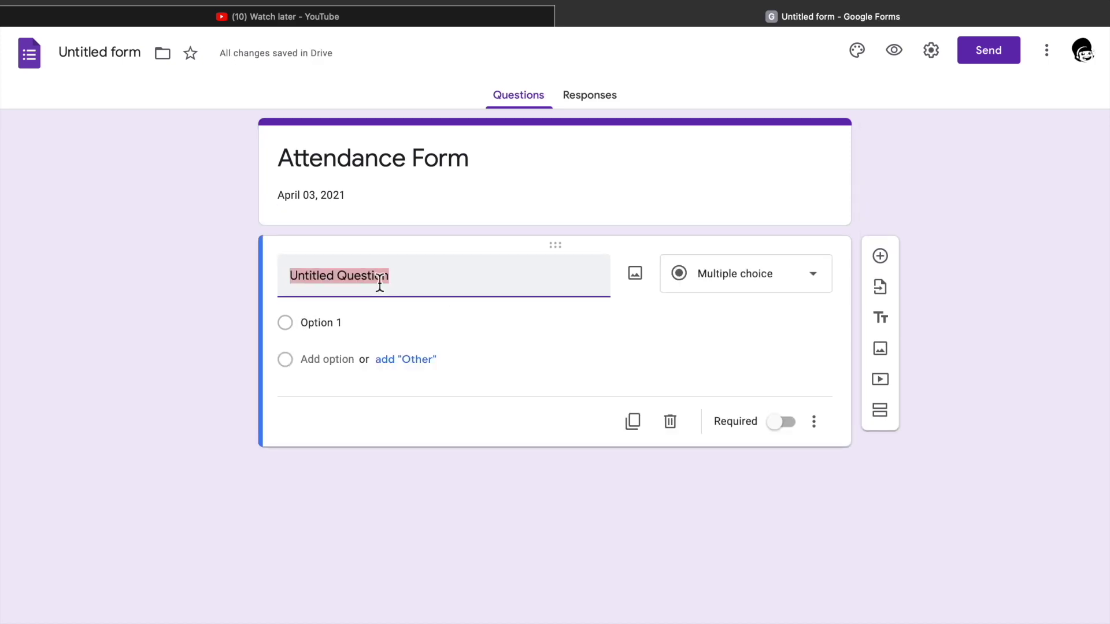
type("N")
key("BackSpace")
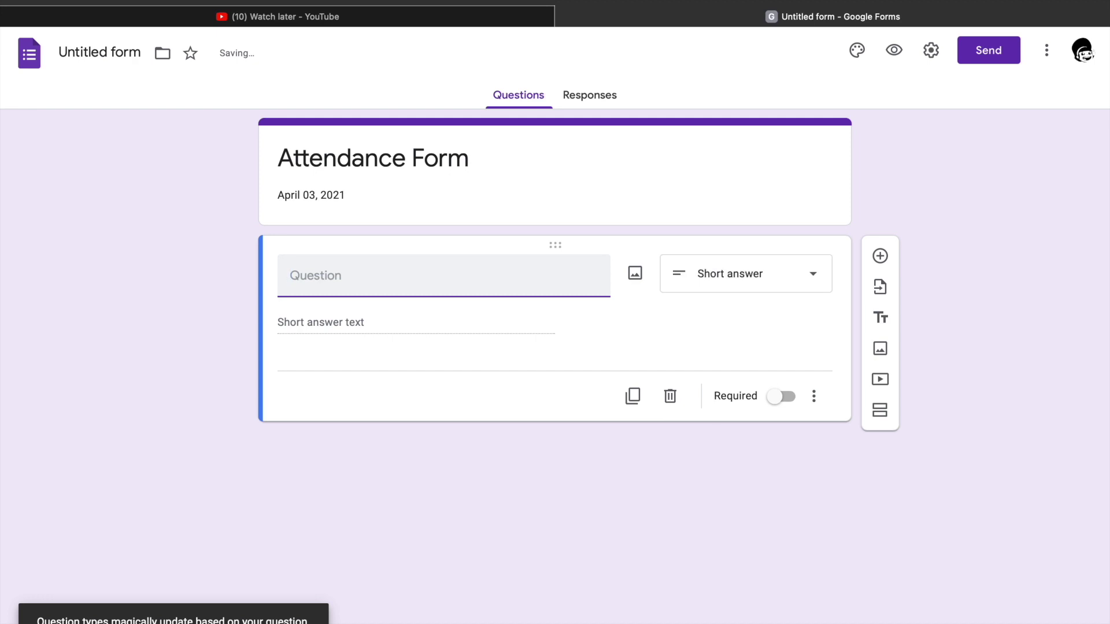
type("Las")
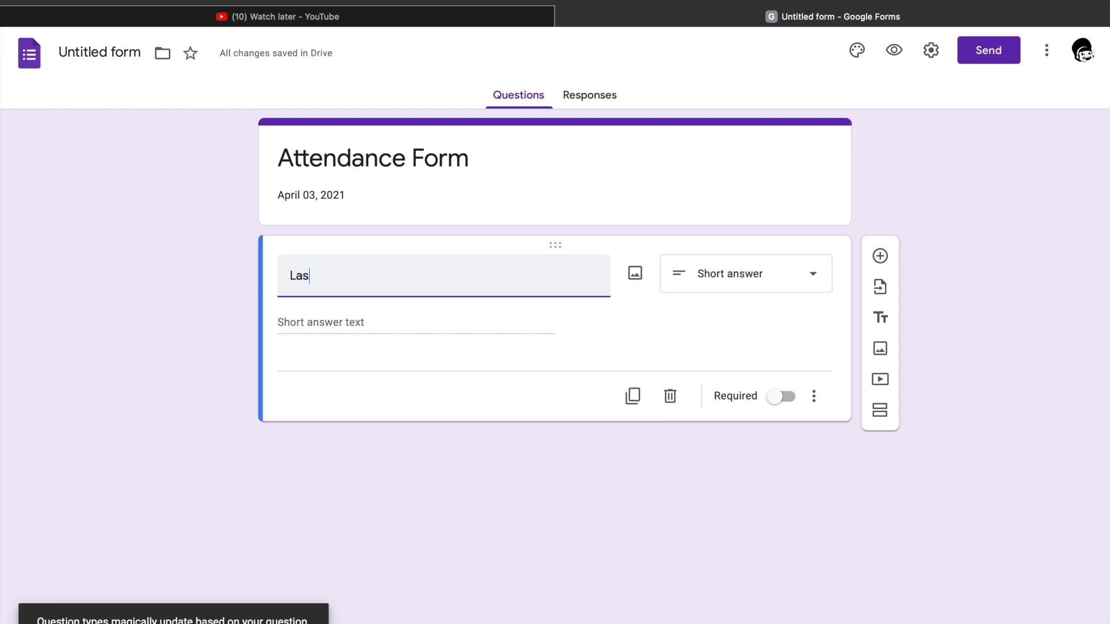
type("t N")
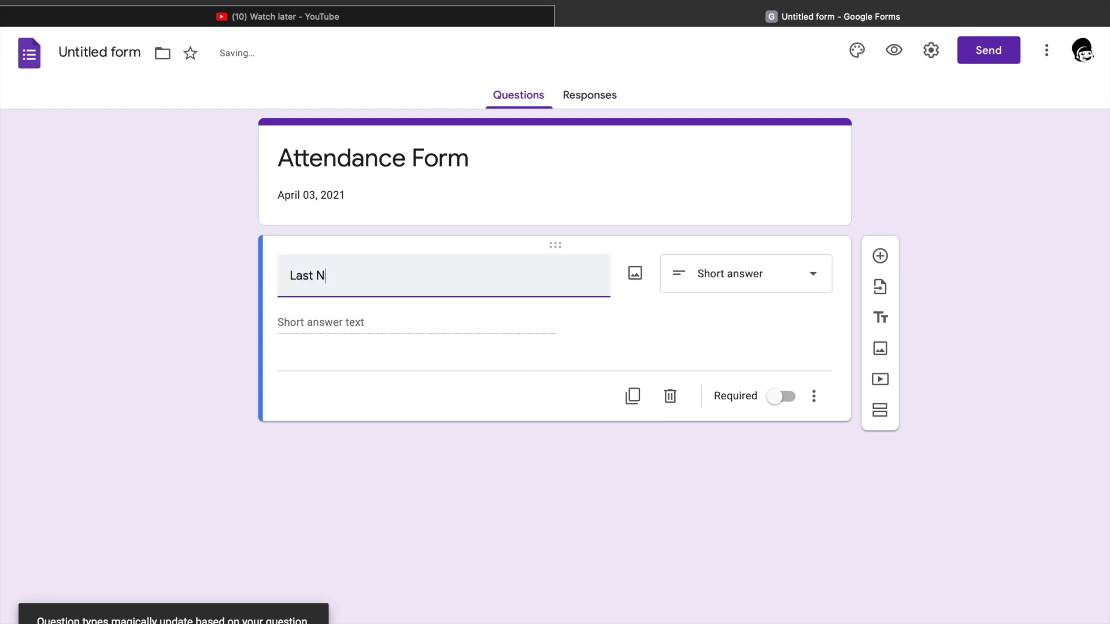
type("ame, First Name")
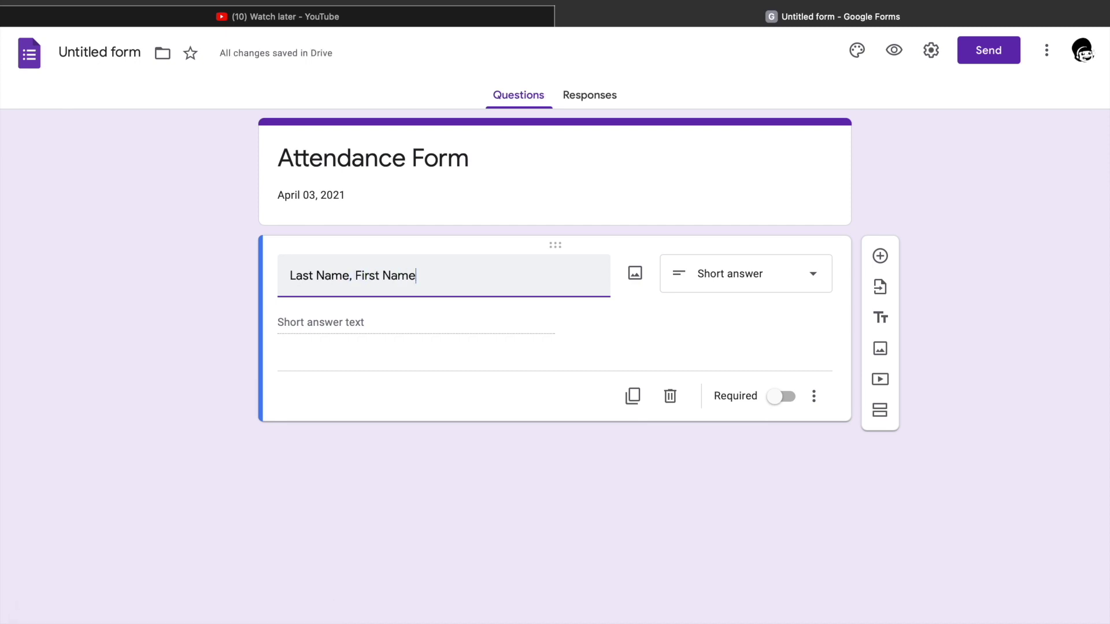
type(",")
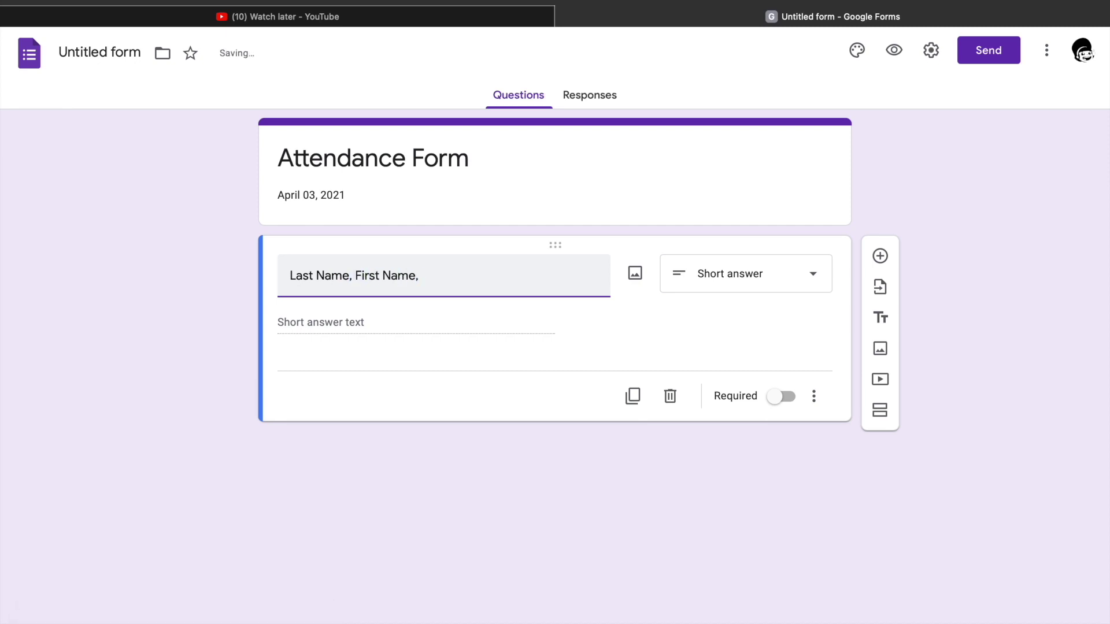
type(" Middle Initial")
left_click(787, 404)
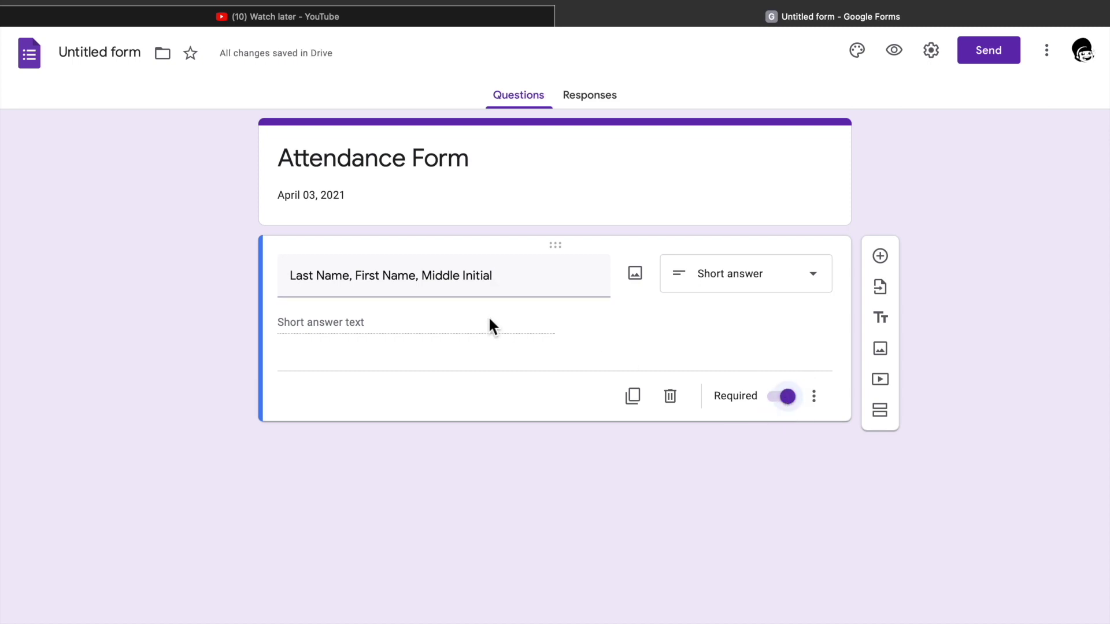
left_click(880, 256)
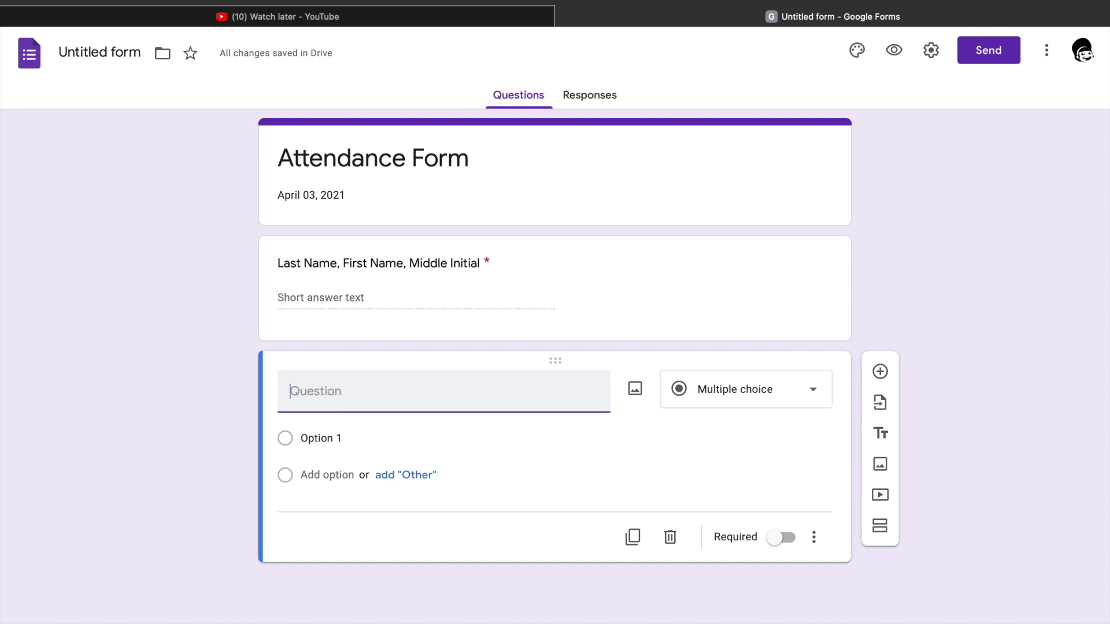
Title the second question 'Grade & Section' and make it a dropdown.
type("Grade ")
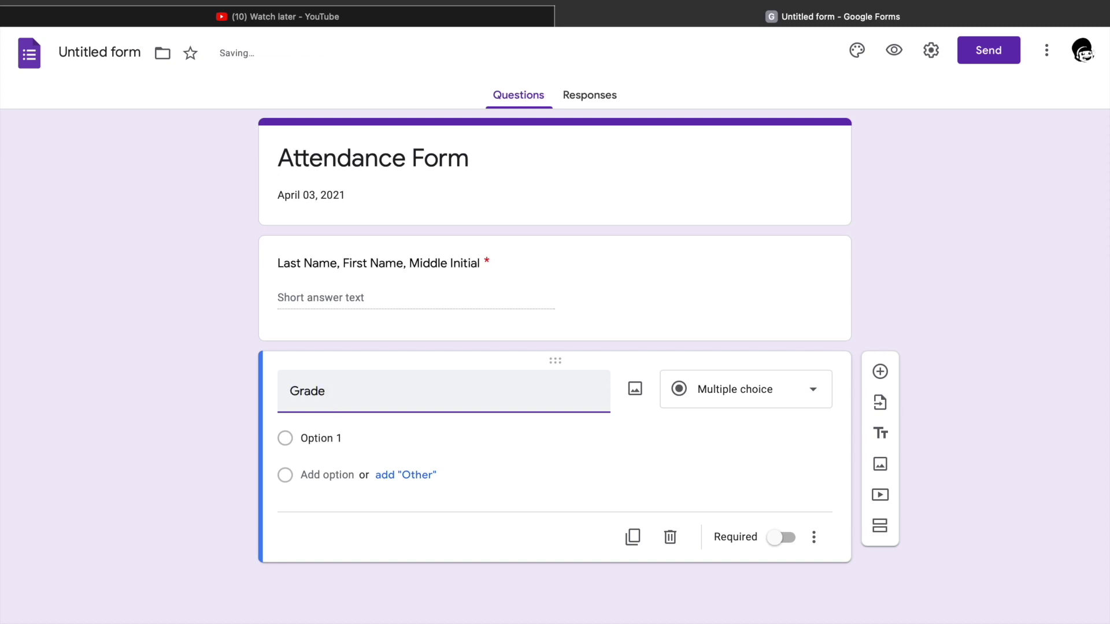
type("& Section")
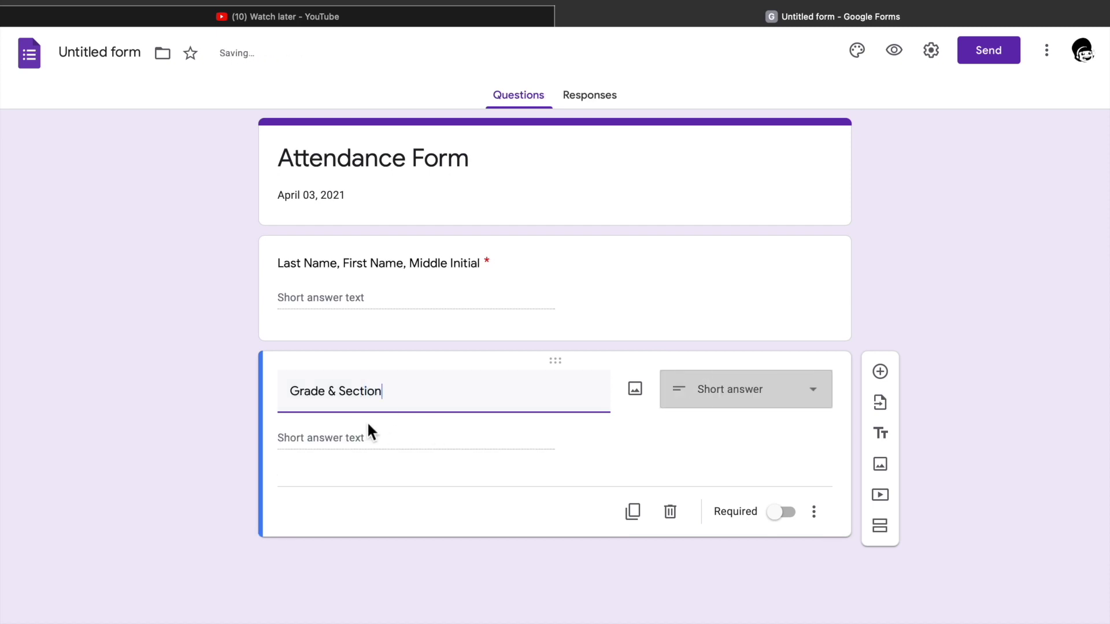
left_click(810, 398)
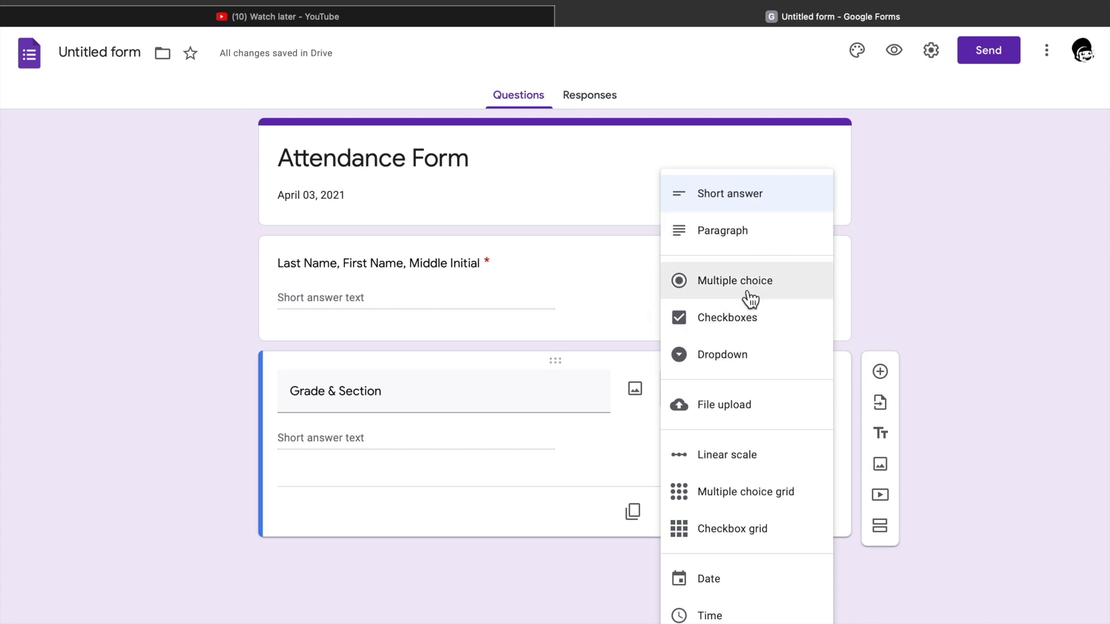
left_click(736, 364)
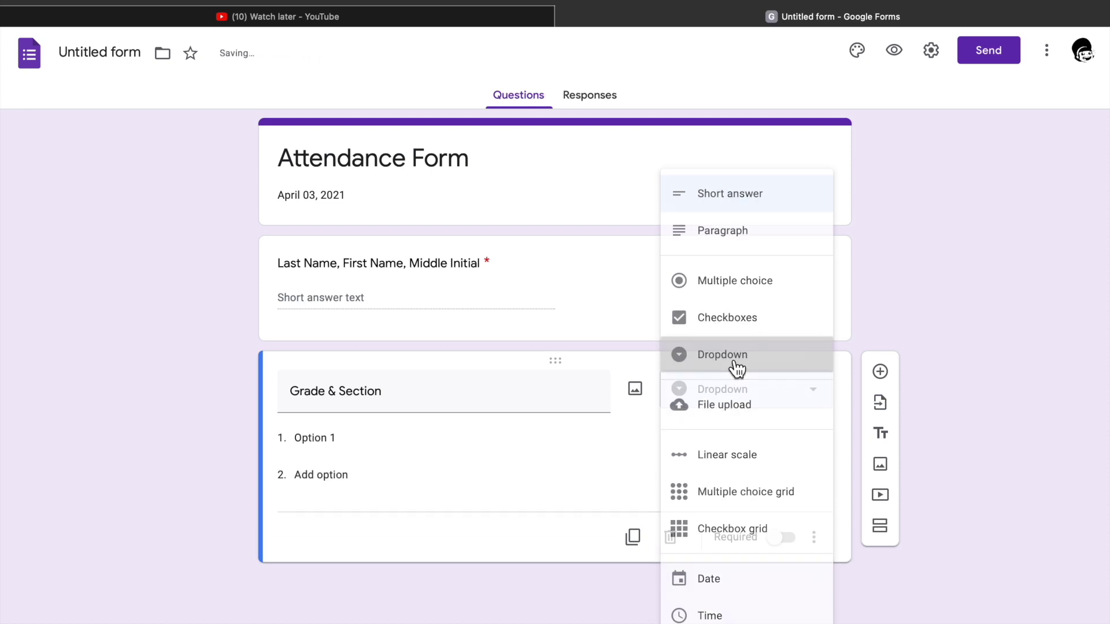
Add dropdown options '4 - John' and '4 - Genesis', mark it required, and add another question.
left_click(332, 439)
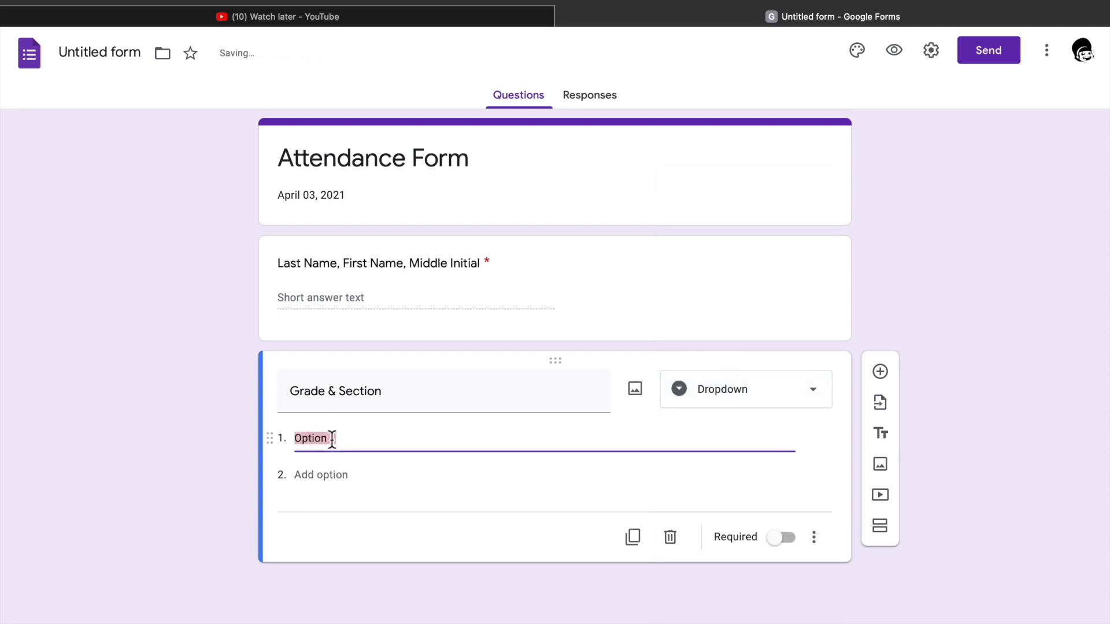
type("$")
key("BackSpace")
type("4 -")
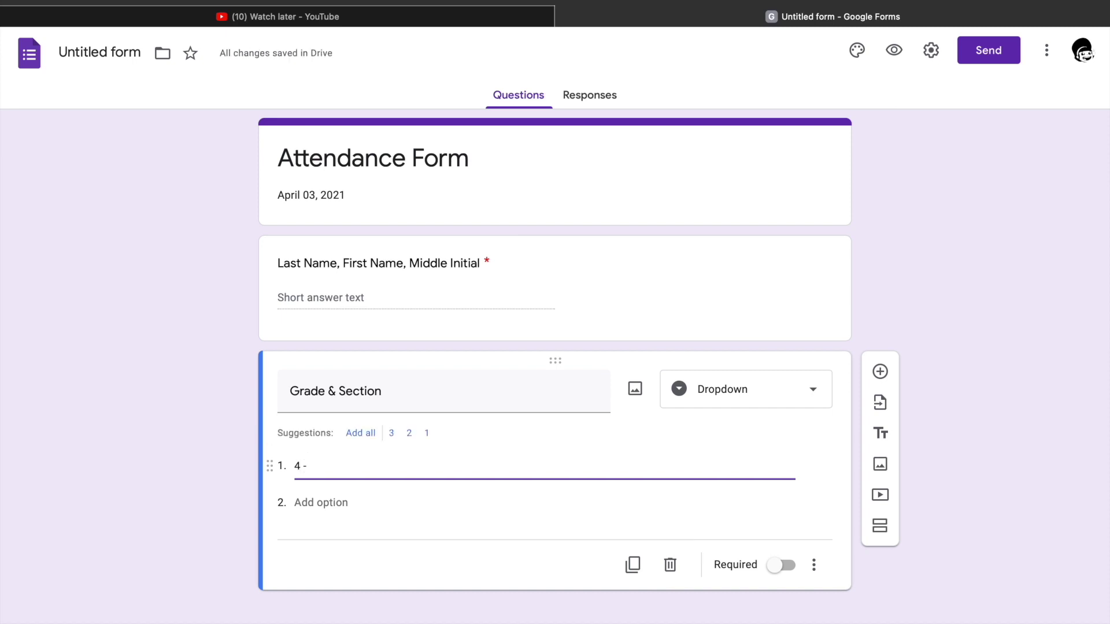
type(" John")
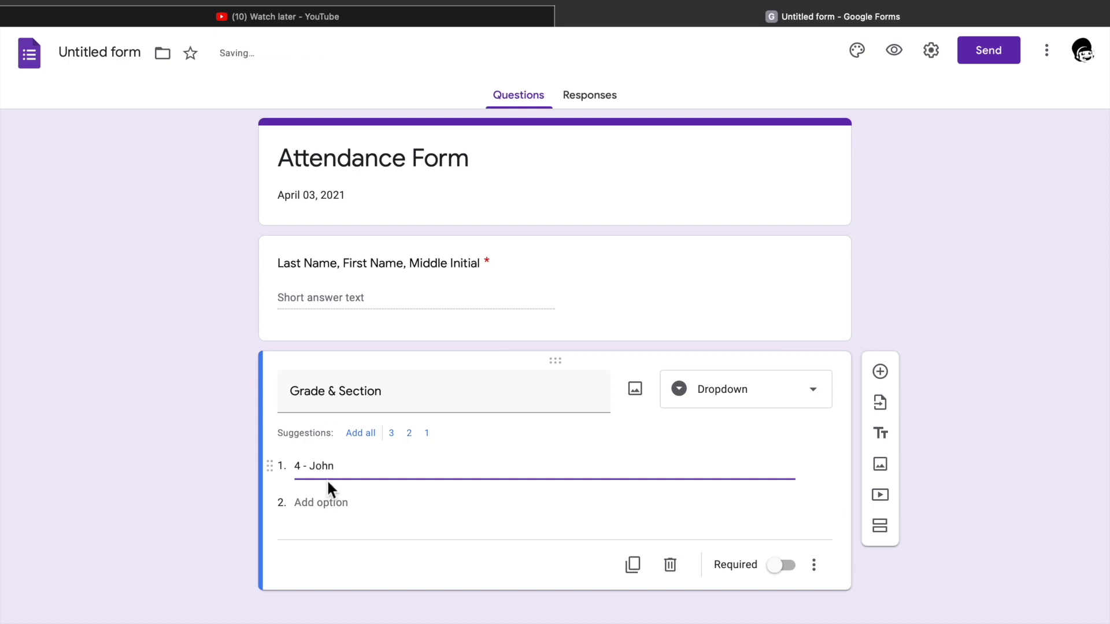
left_click(312, 501)
type("4 ")
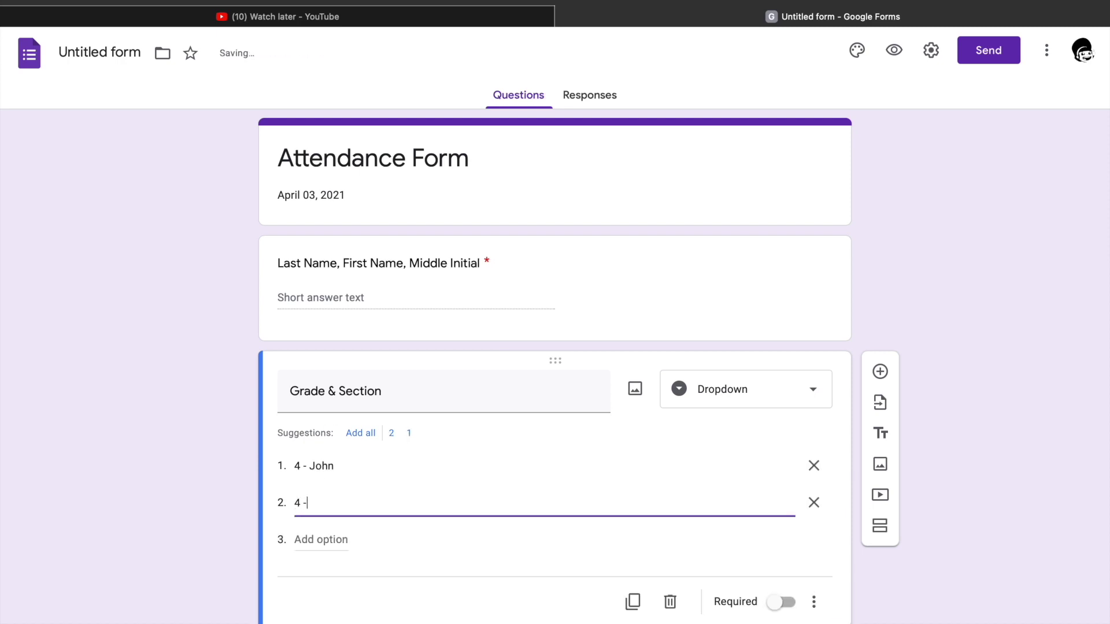
type("- Genme")
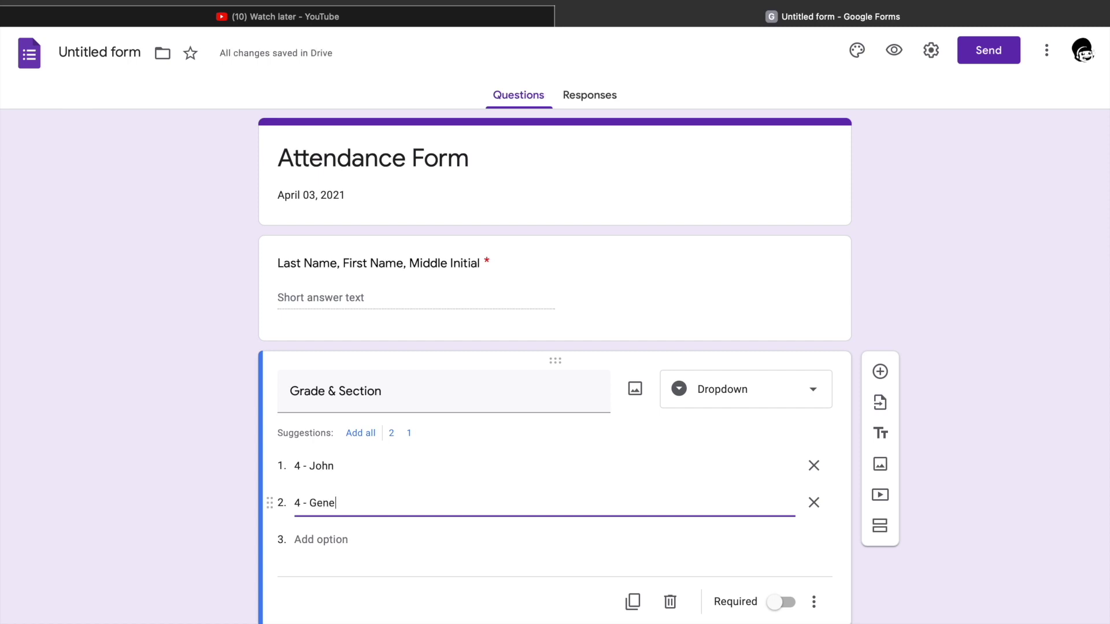
type("is")
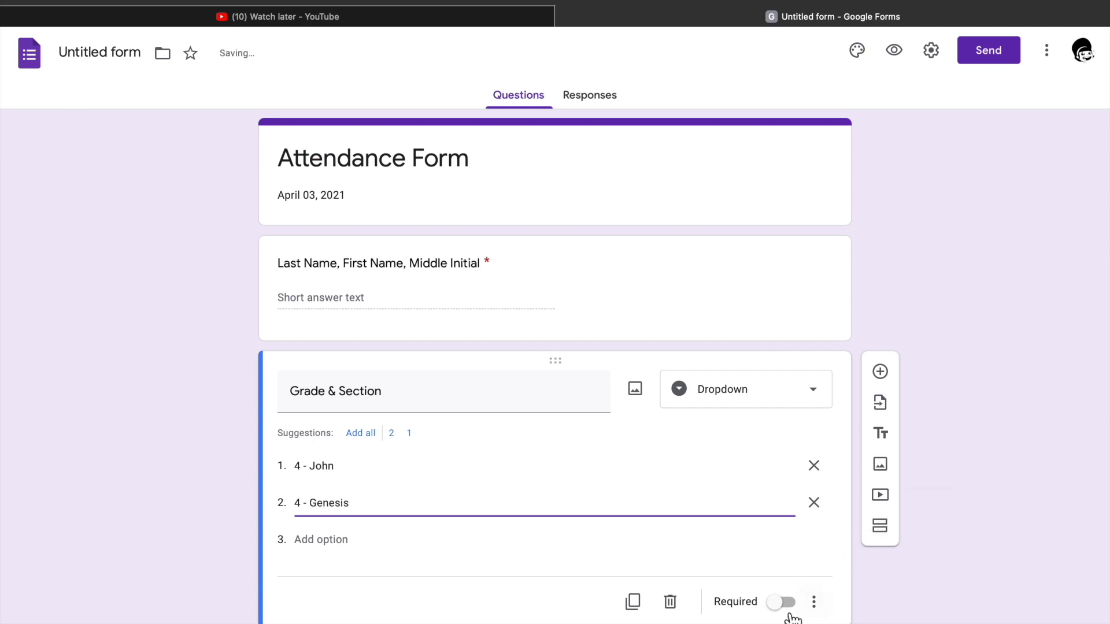
left_click(783, 603)
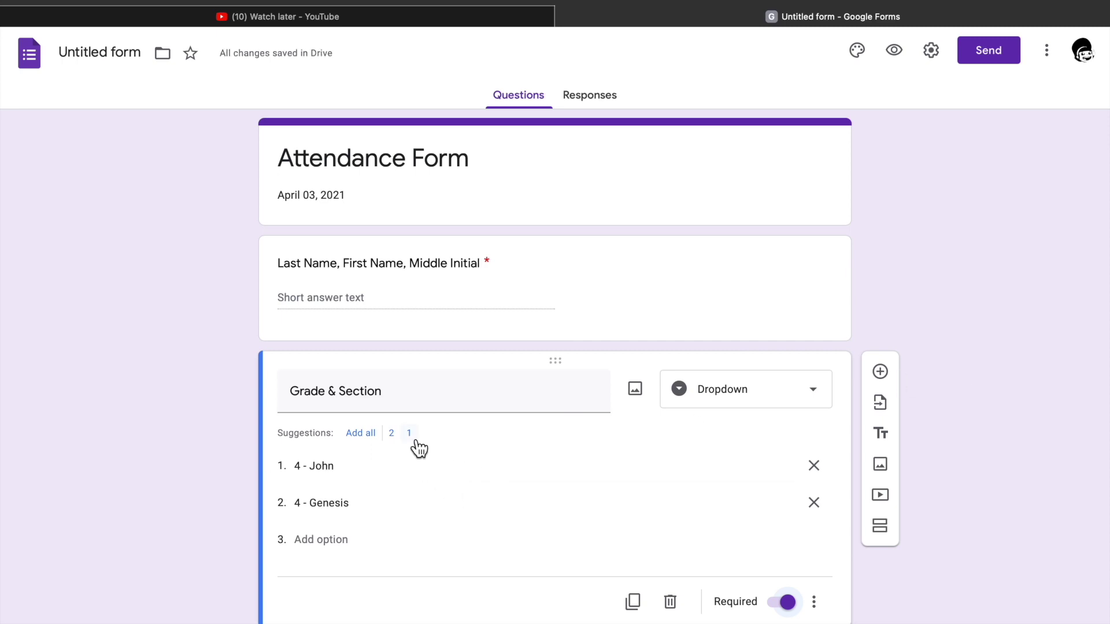
scroll(431, 526, "down", 1)
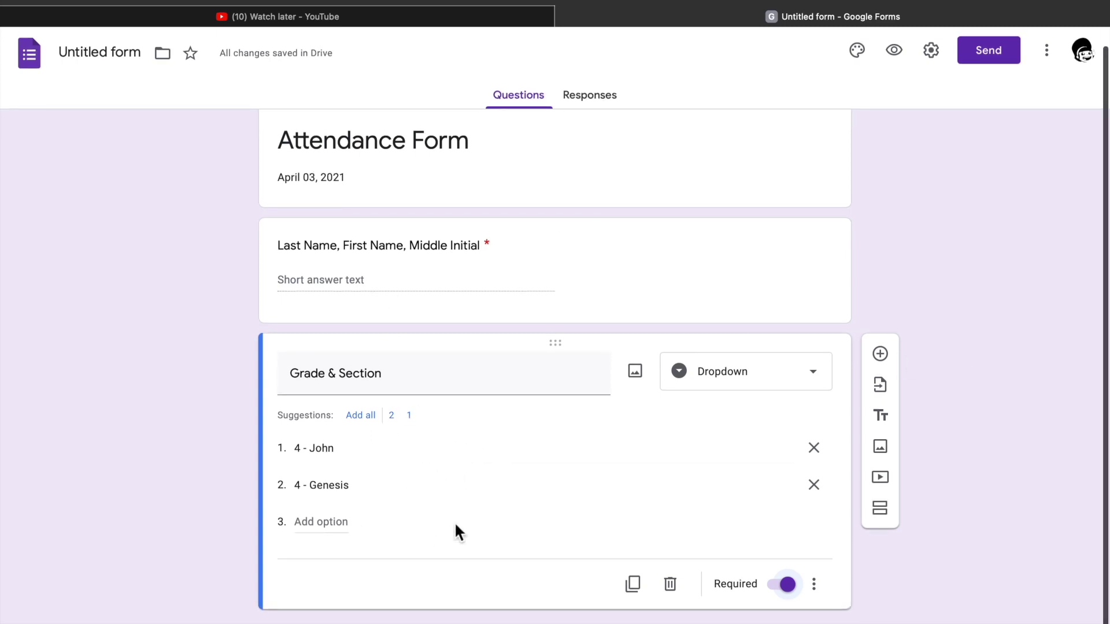
left_click(883, 359)
Add a required 'Log In Time' time question, then insert another question below it.
left_click(884, 360)
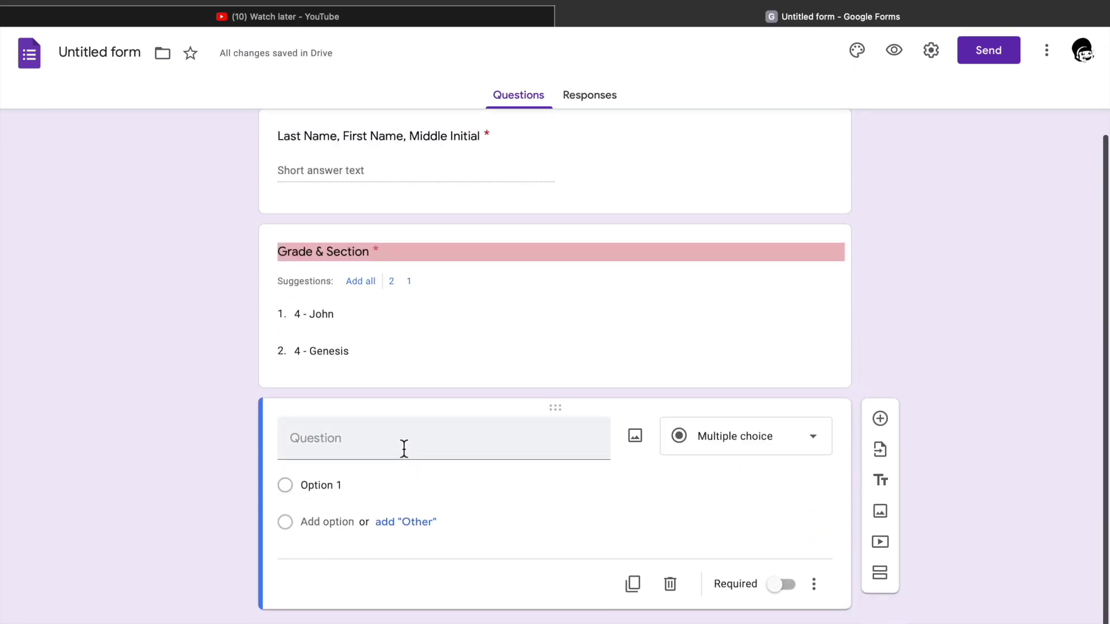
left_click(404, 449)
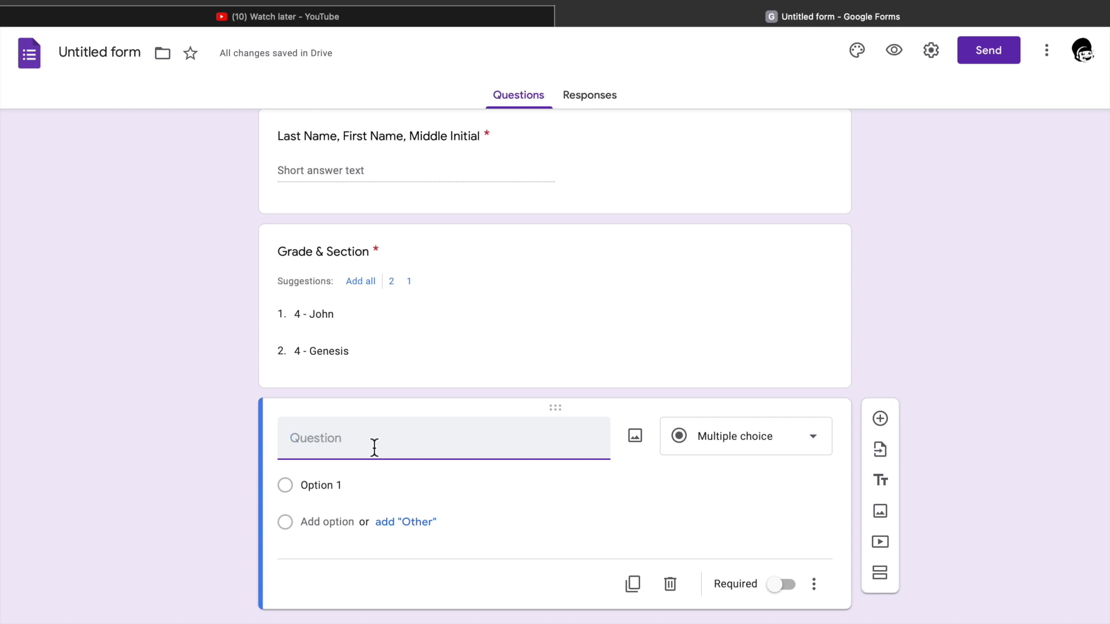
type("Log In Time")
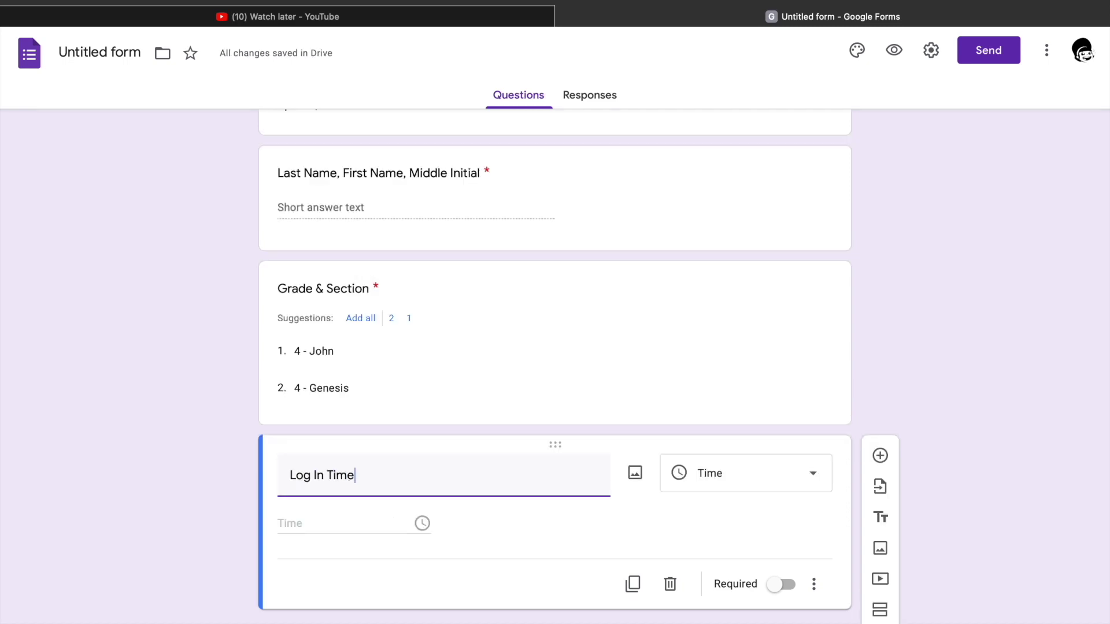
left_click(786, 586)
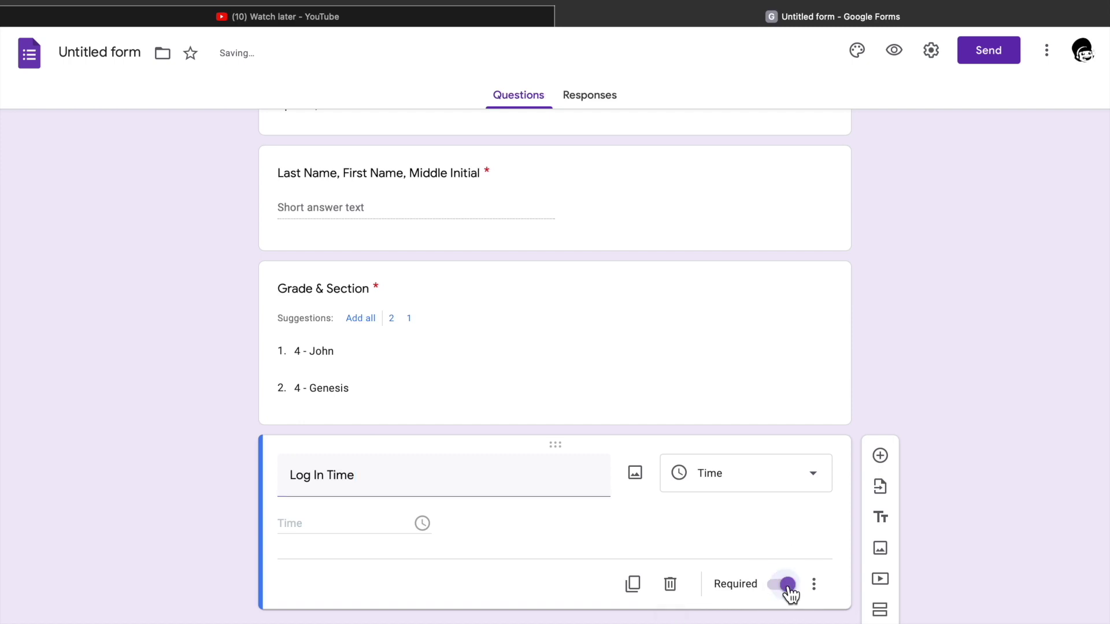
left_click(880, 455)
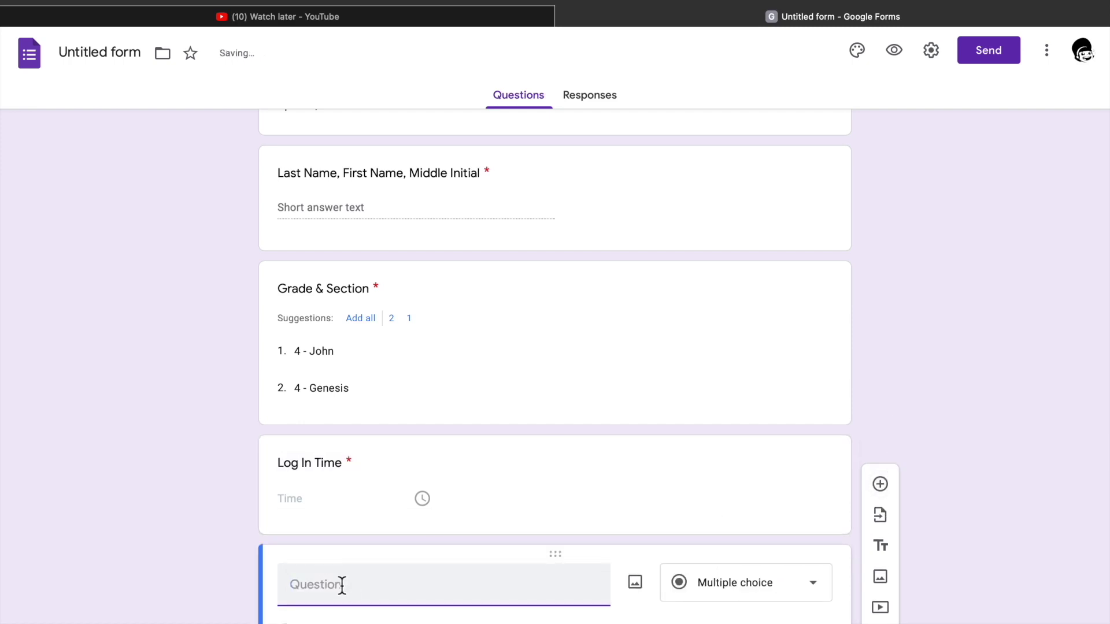
Title the new time question 'Log Out Time' and make it required.
type("Log Out Time")
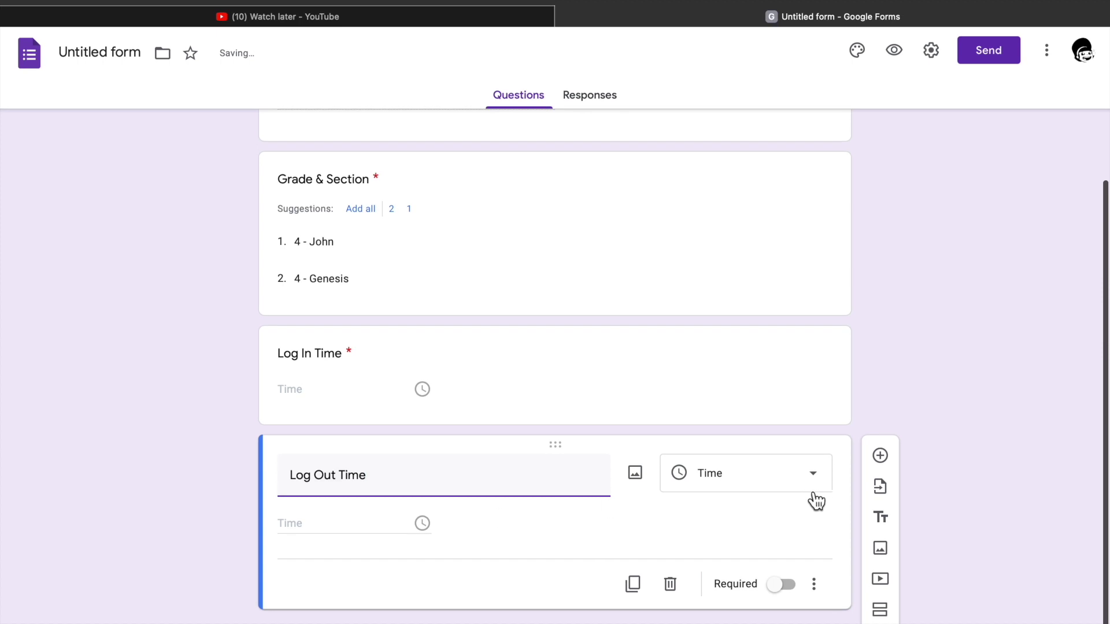
left_click(784, 585)
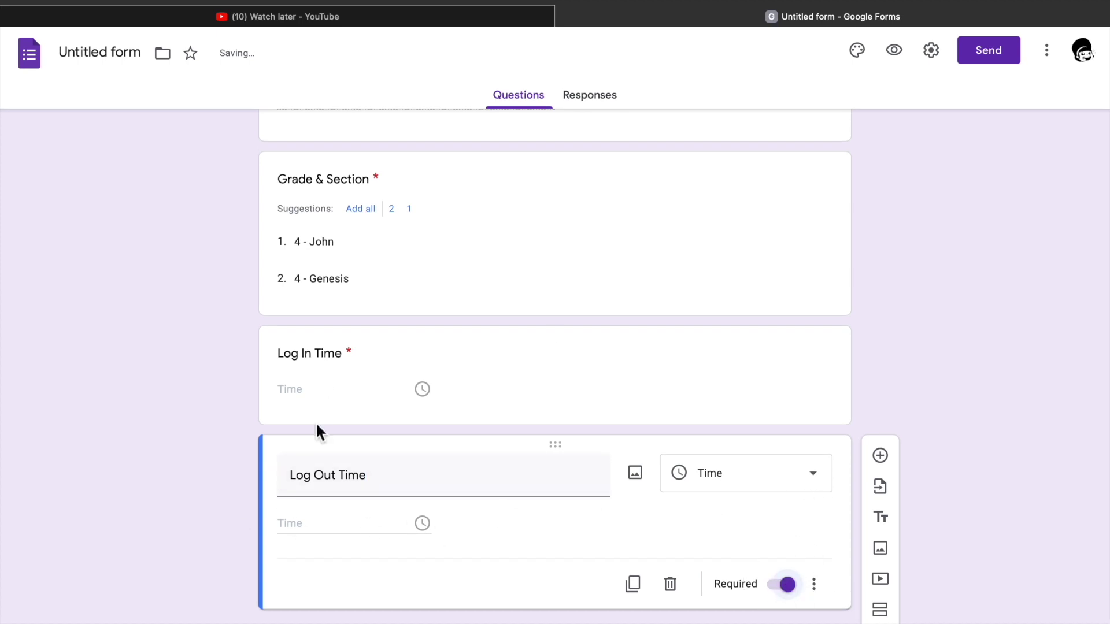
scroll(351, 254, "up", 4)
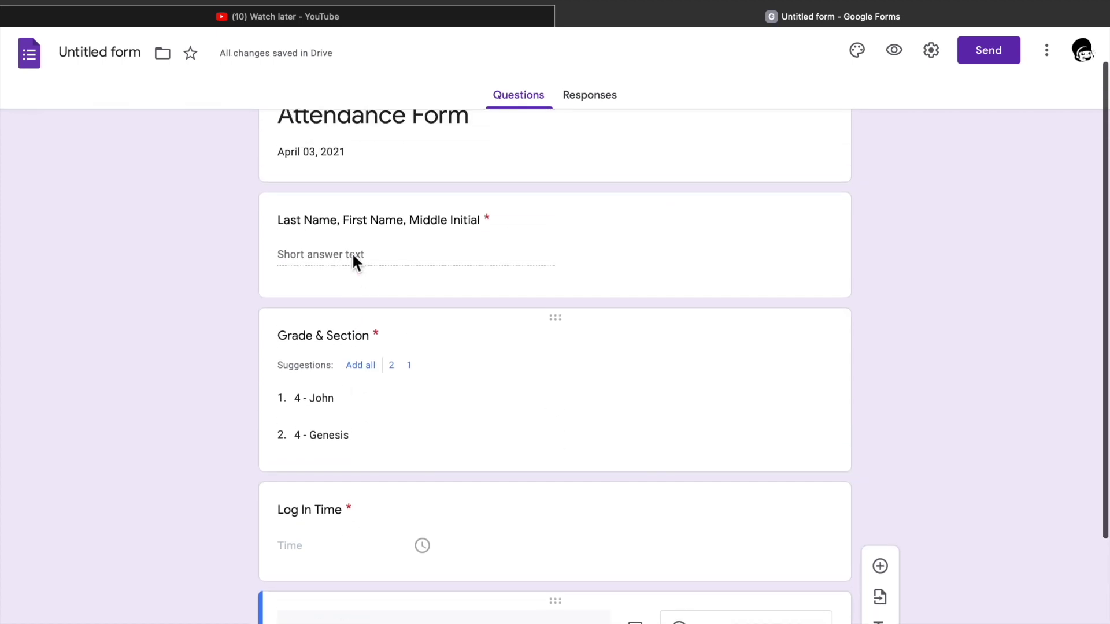
scroll(387, 425, "down", 2)
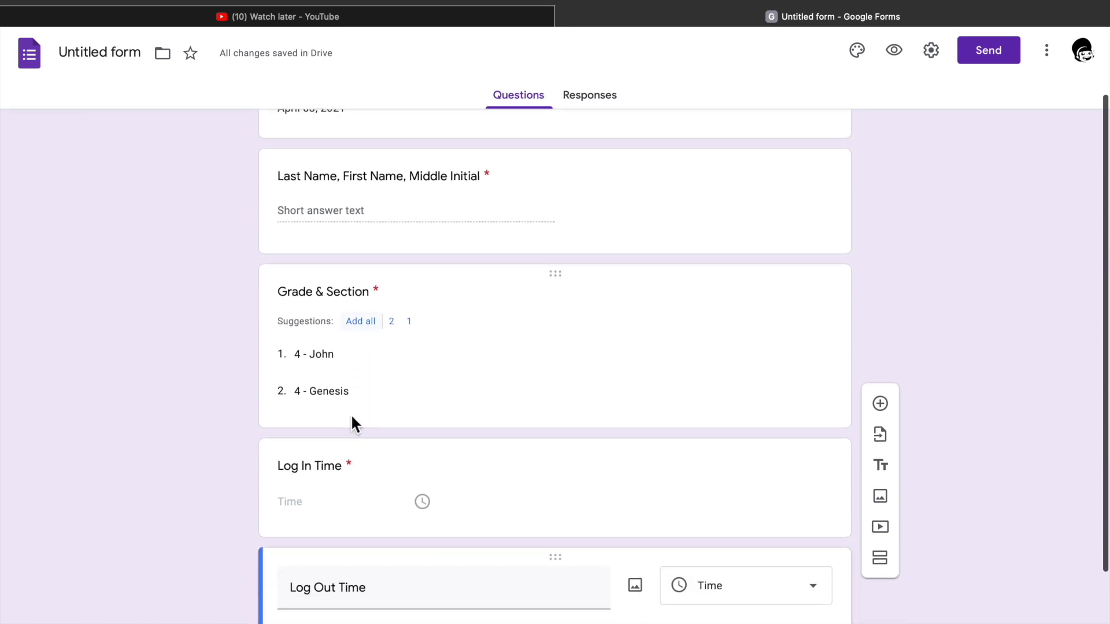
scroll(318, 498, "down", 2)
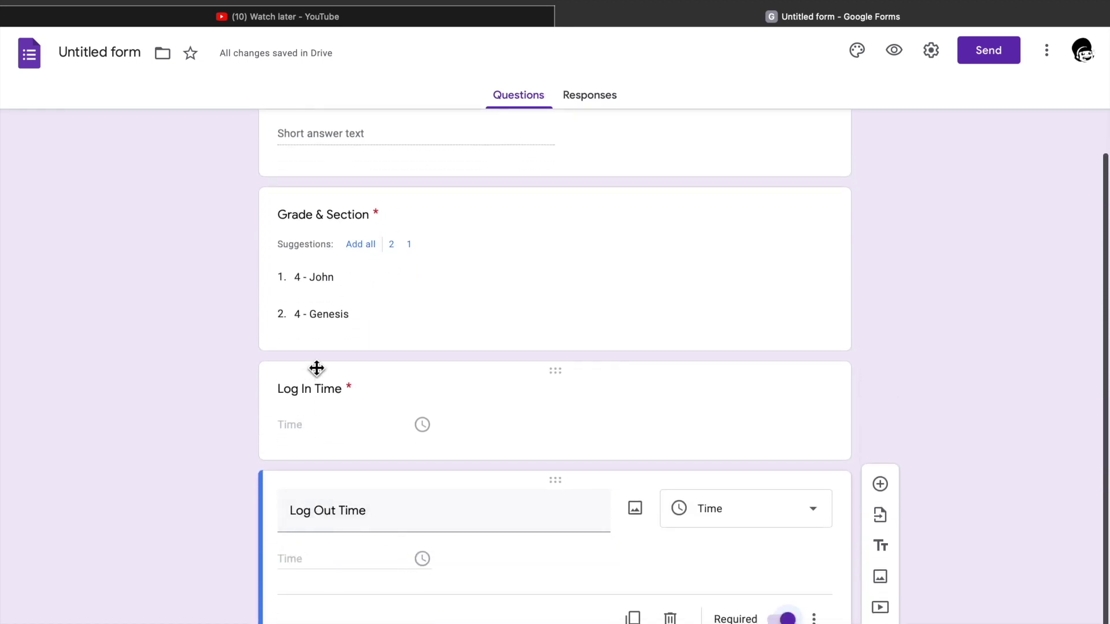
triple_click(305, 504)
scroll(342, 355, "up", 3)
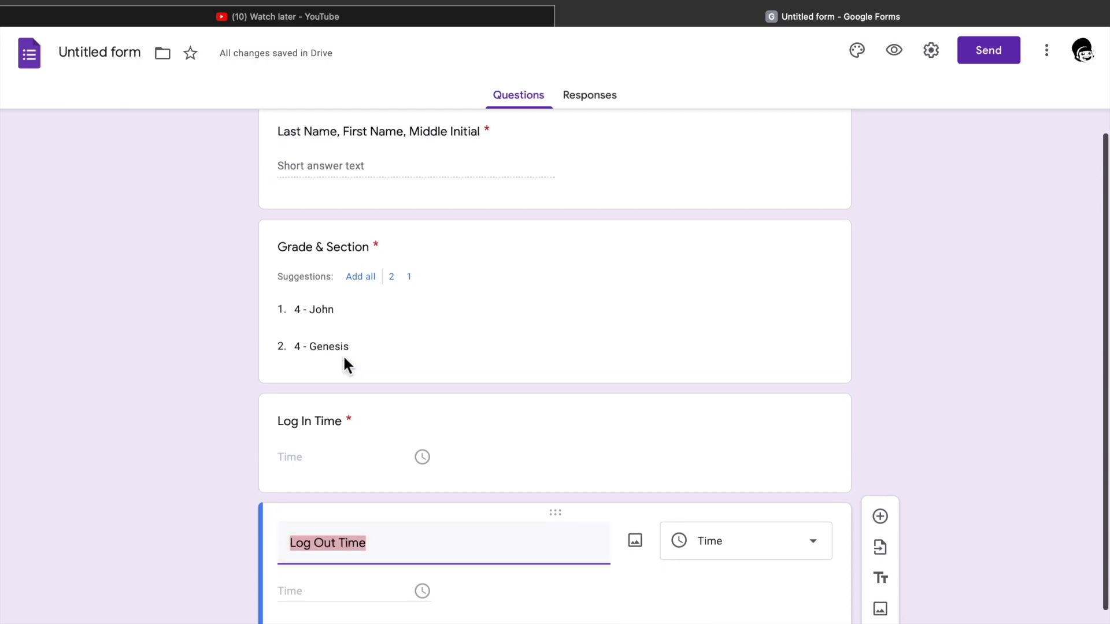
scroll(342, 355, "down", 3)
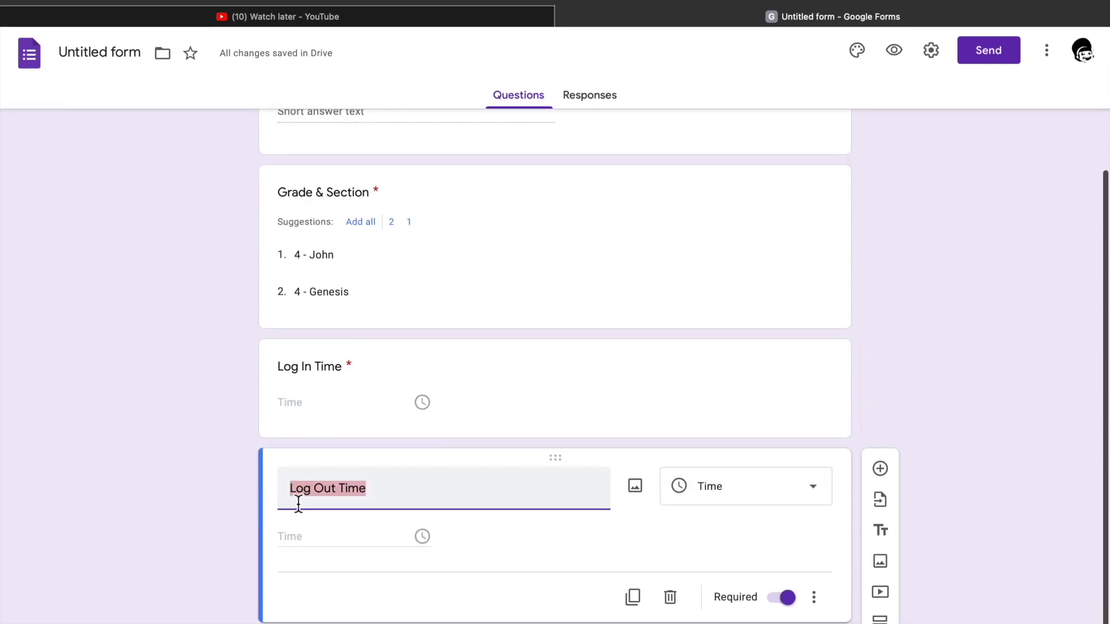
left_click(962, 429)
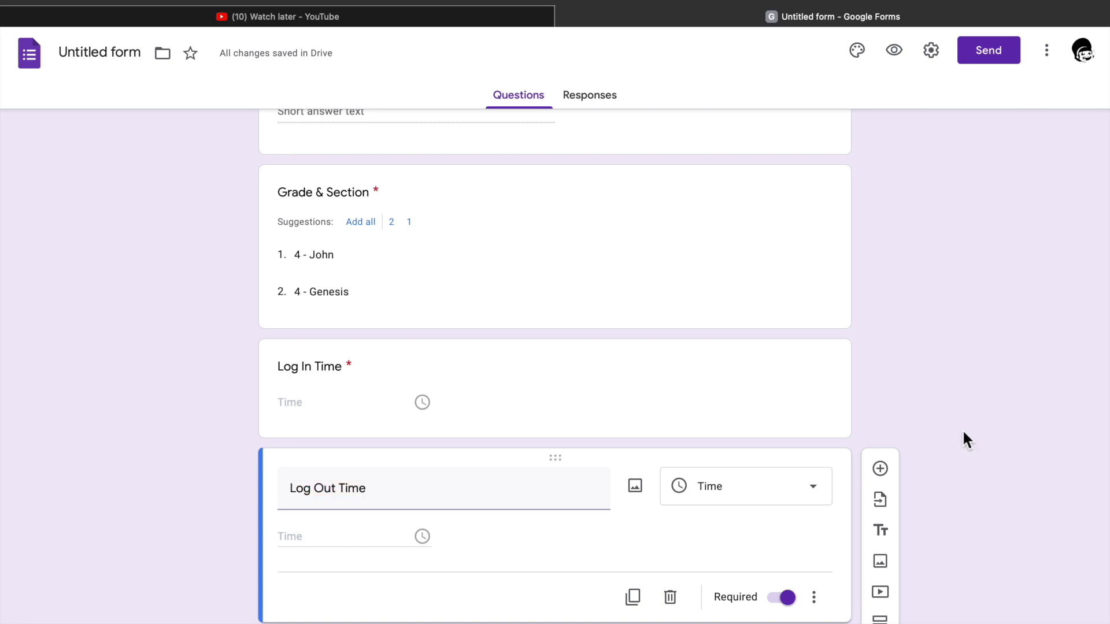
Name the form file 'Attendance Form' and bring up the theme options.
left_click(98, 53)
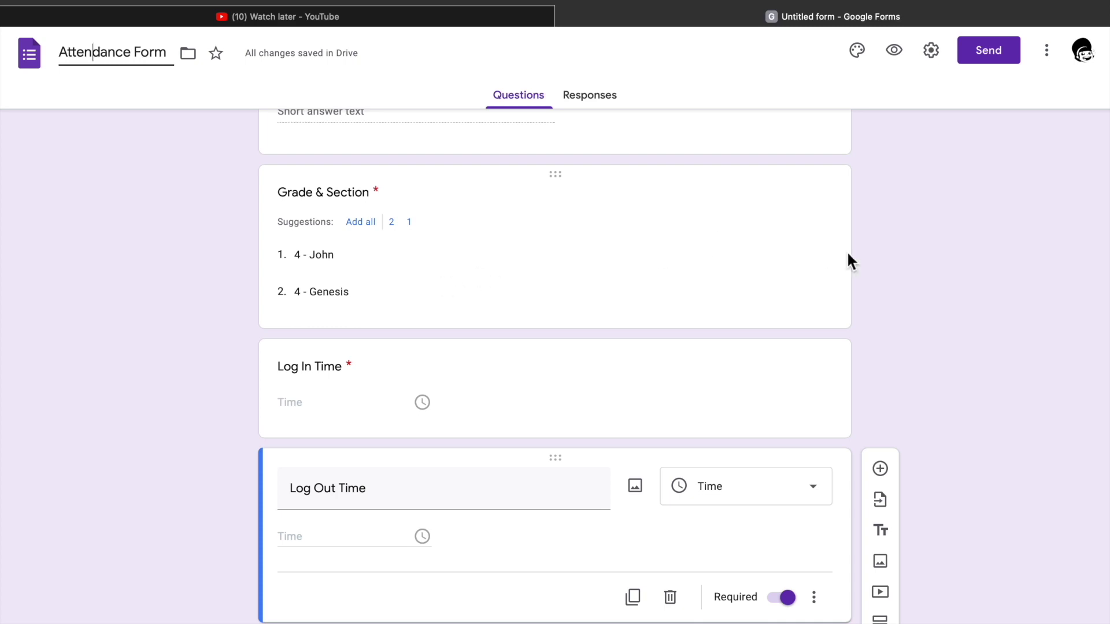
scroll(901, 257, "up", 3)
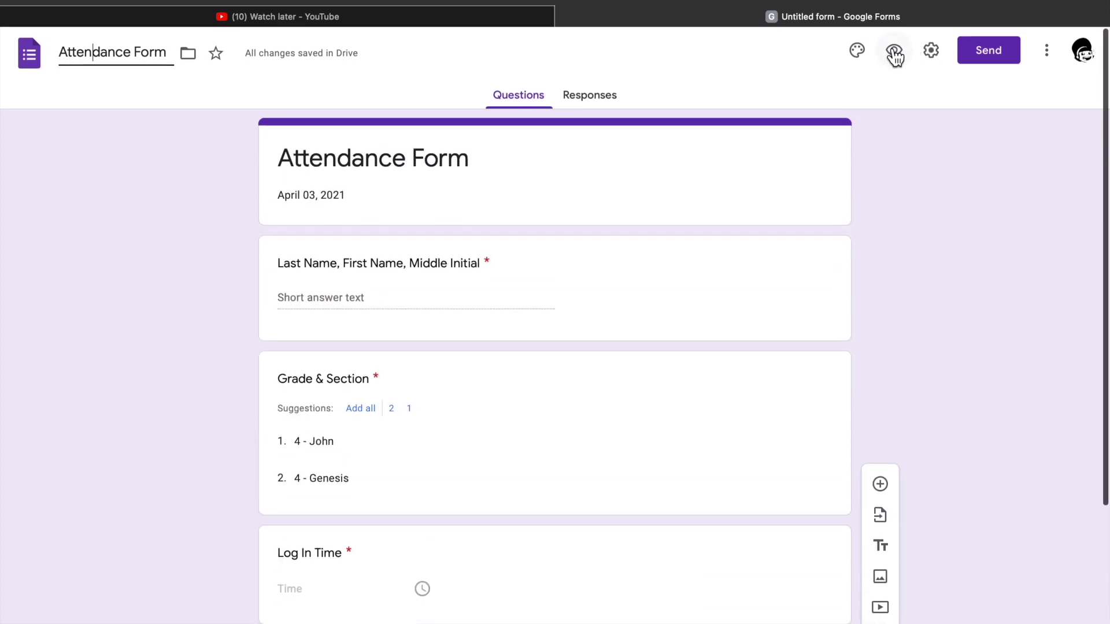
left_click(859, 50)
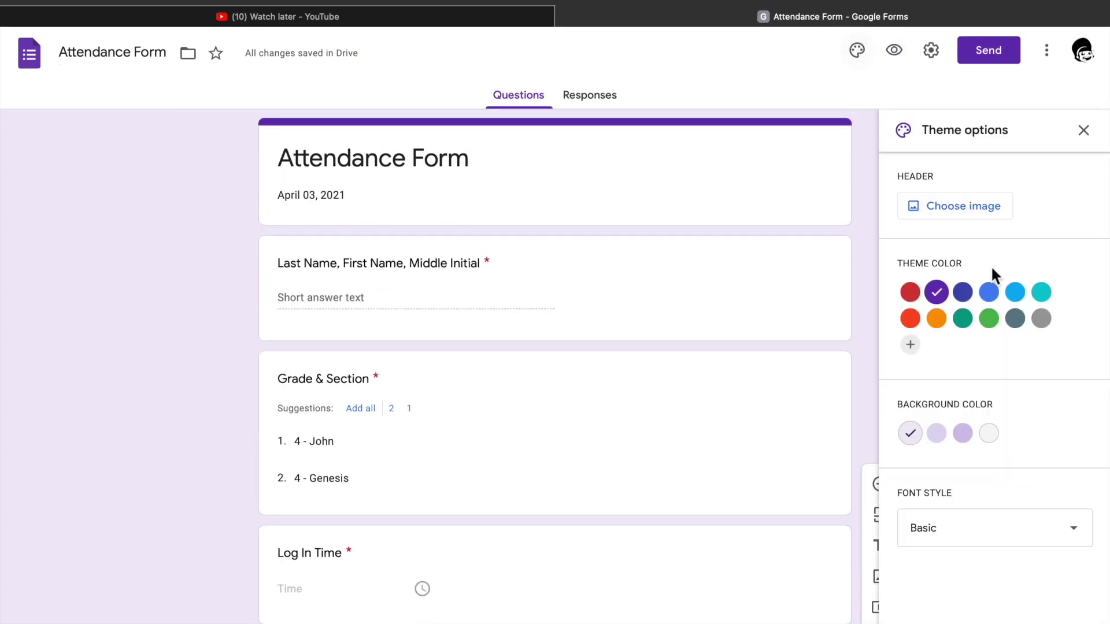
After trying teal, keep the purple theme colour with a deeper lavender background.
left_click(963, 319)
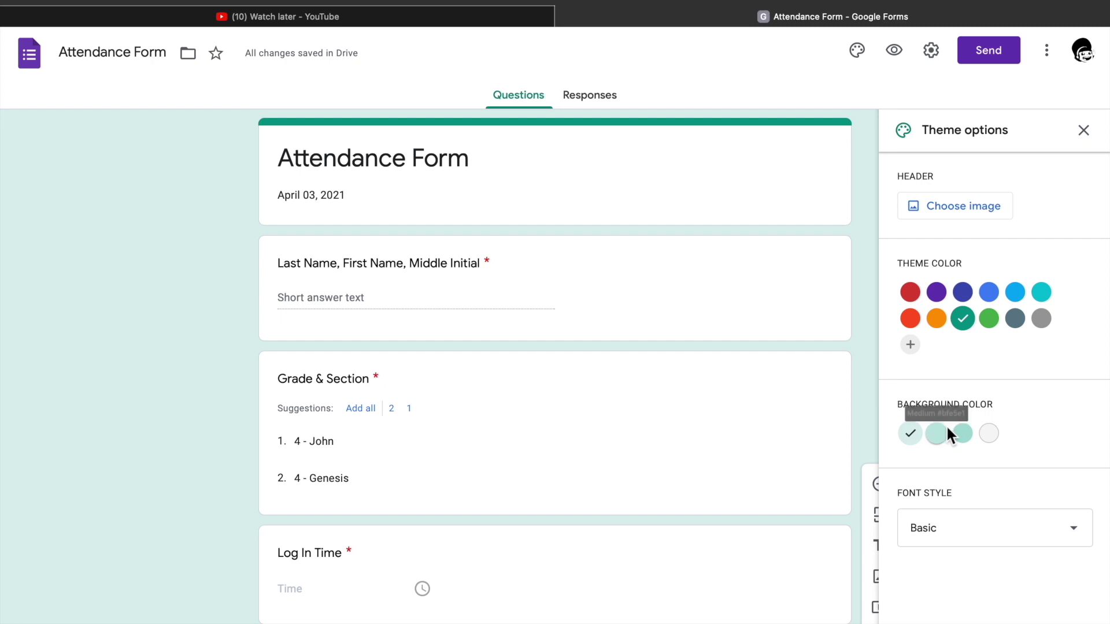
left_click(963, 434)
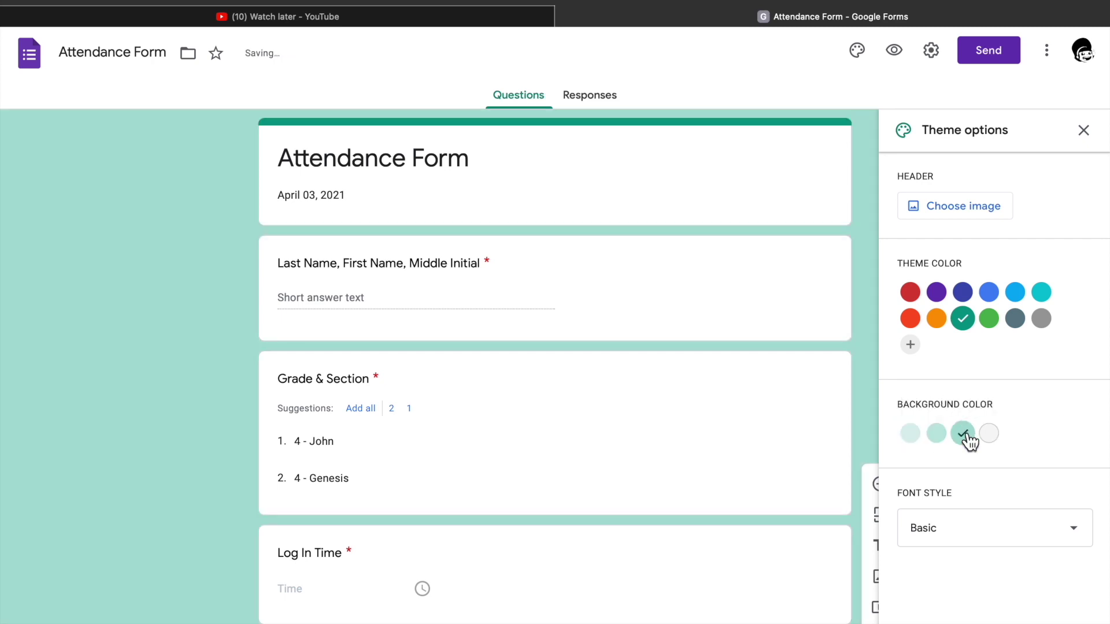
left_click(936, 292)
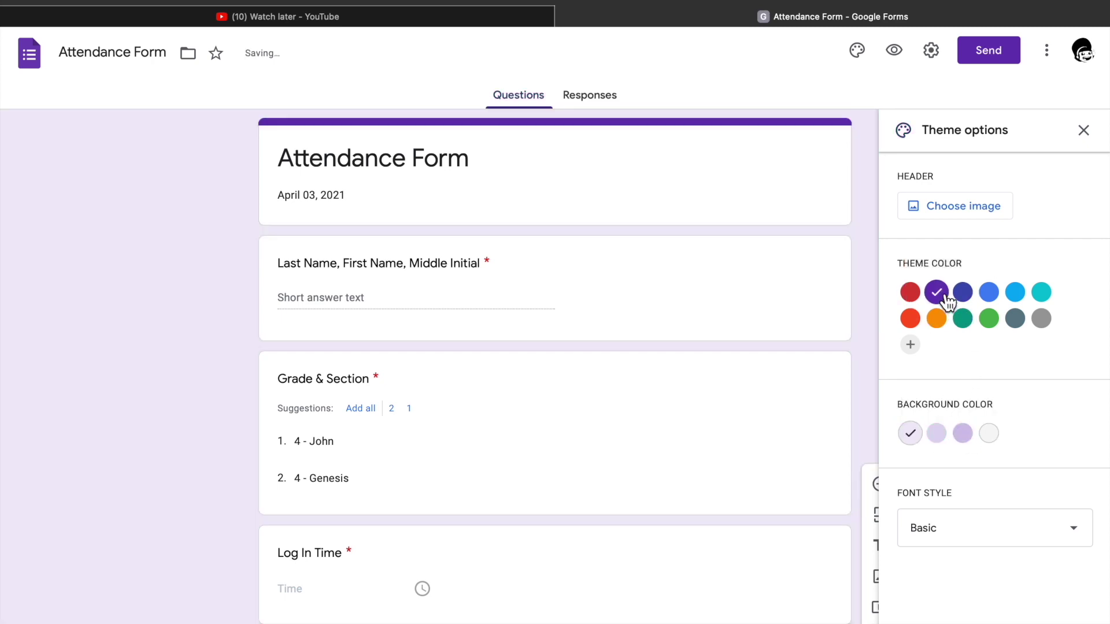
left_click(969, 439)
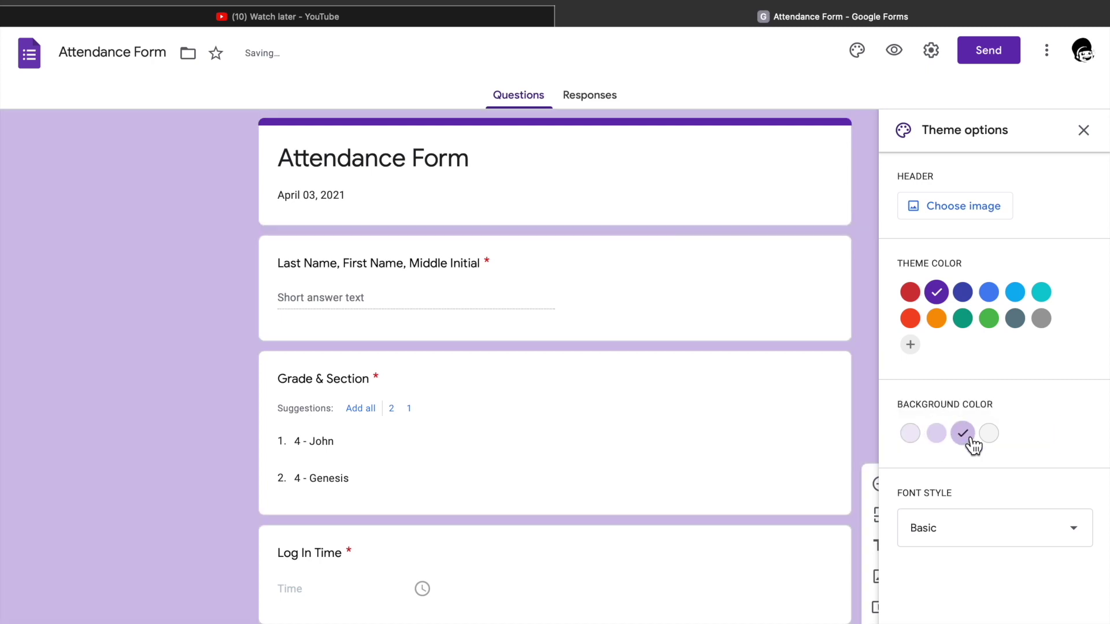
Try the Decorative, Formal and Playful font styles, then set the form's font to Basic.
left_click(975, 542)
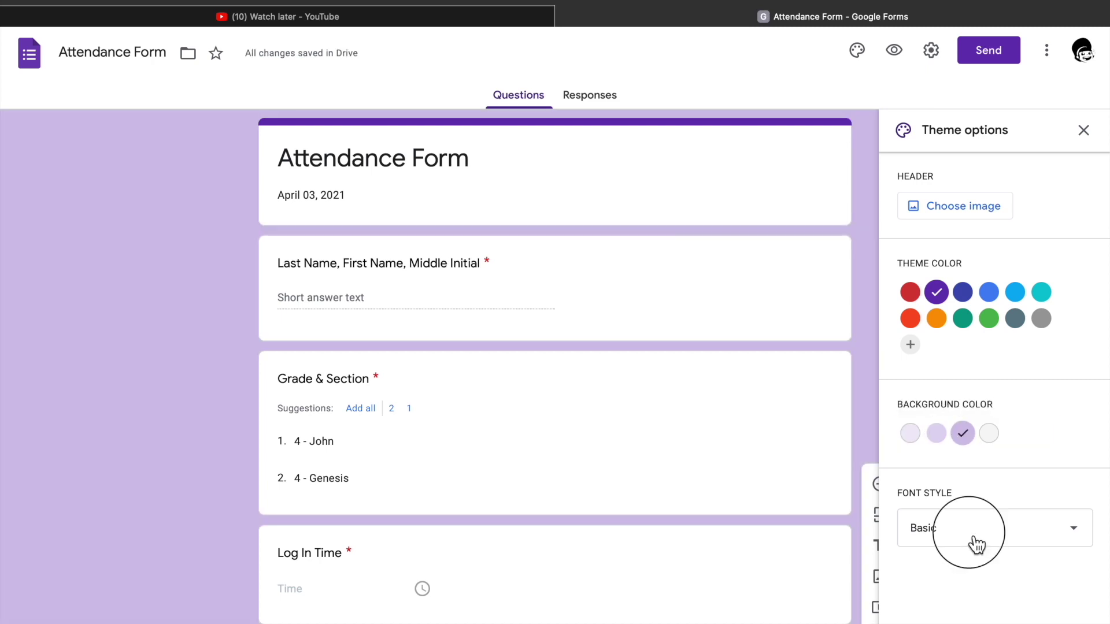
scroll(949, 565, "down", 1)
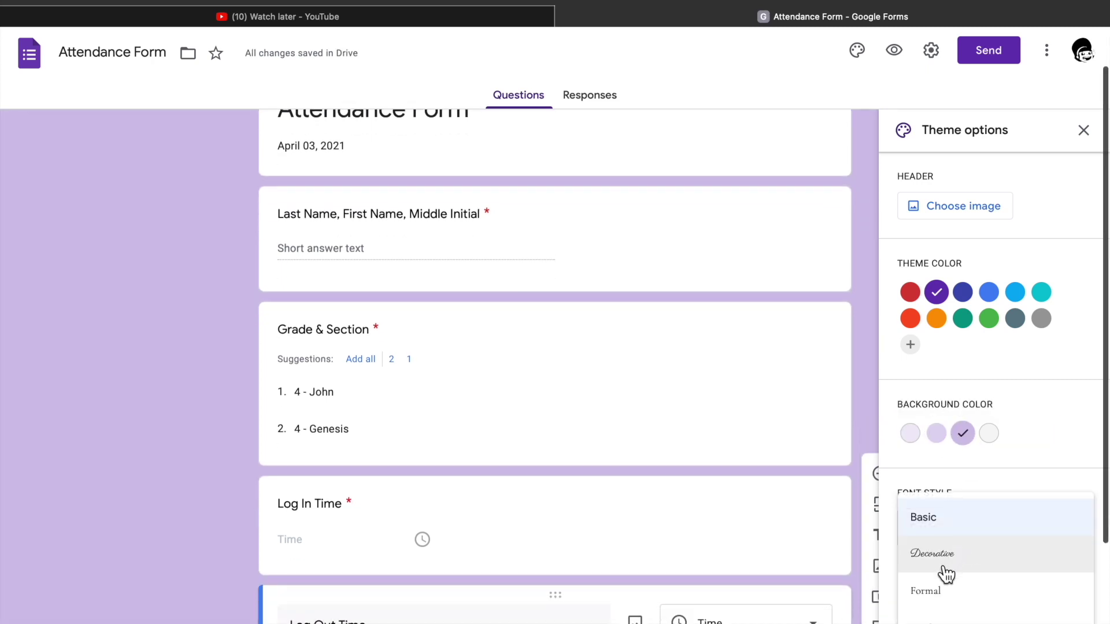
left_click(945, 565)
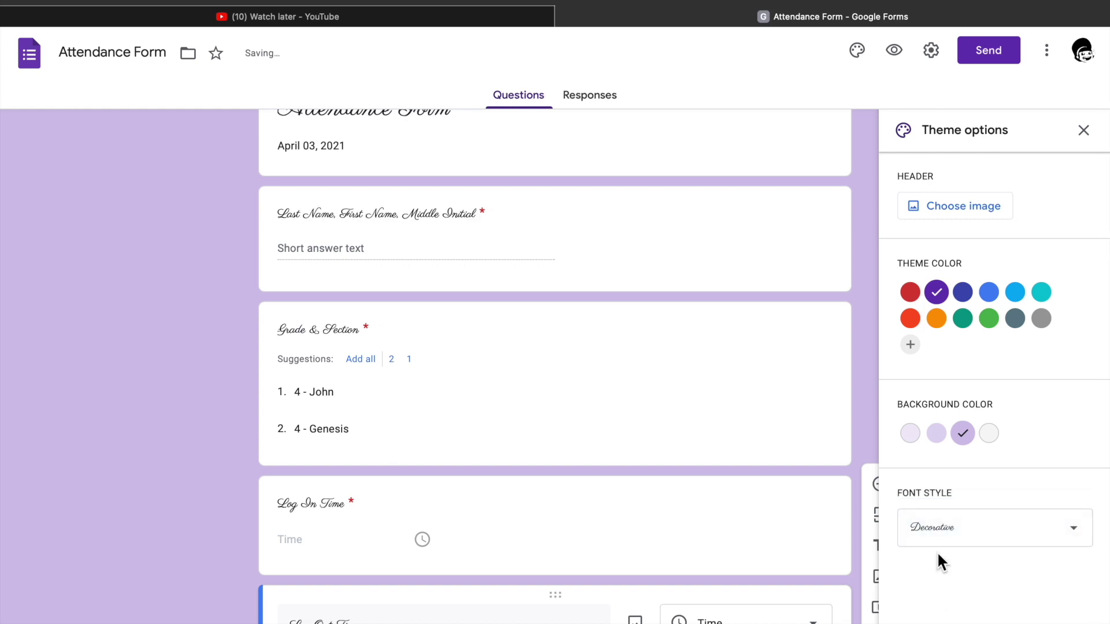
left_click(947, 545)
left_click(941, 564)
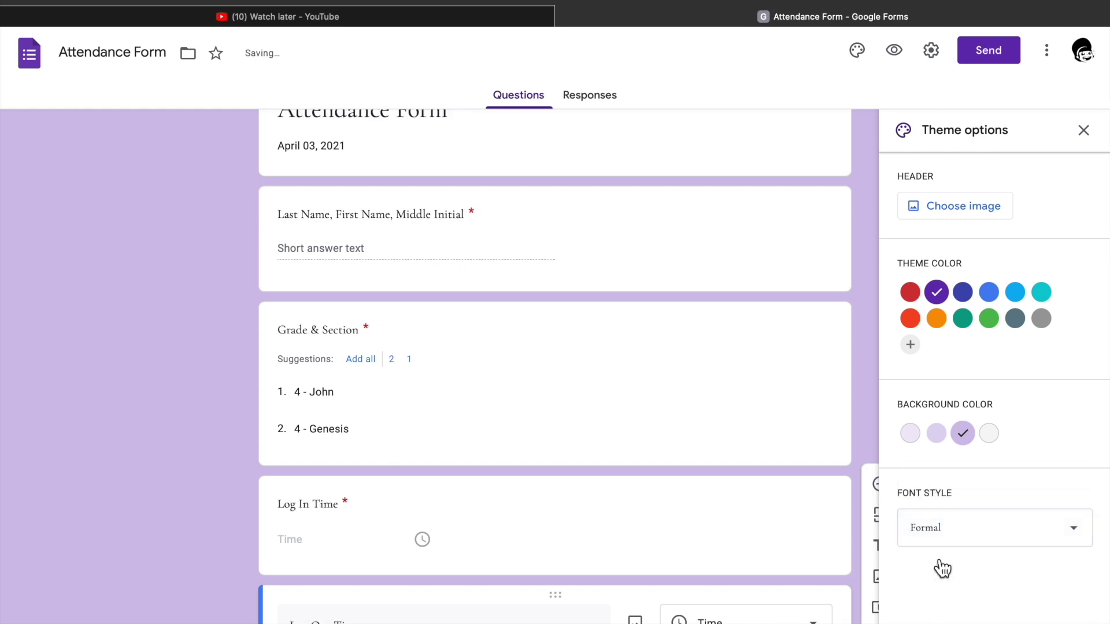
left_click(955, 536)
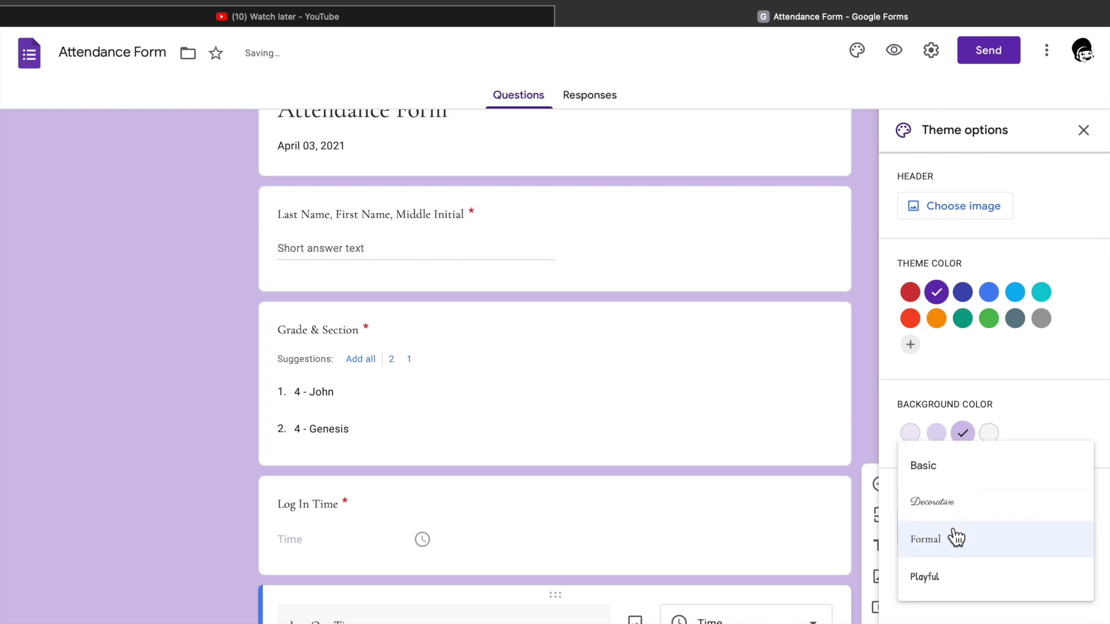
left_click(953, 582)
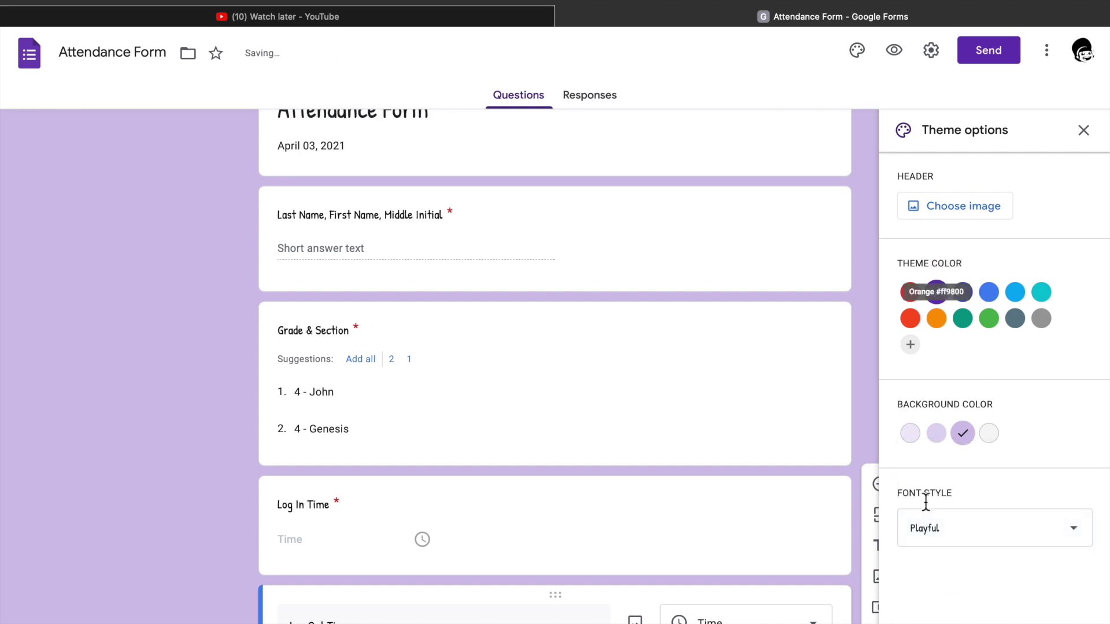
left_click(939, 542)
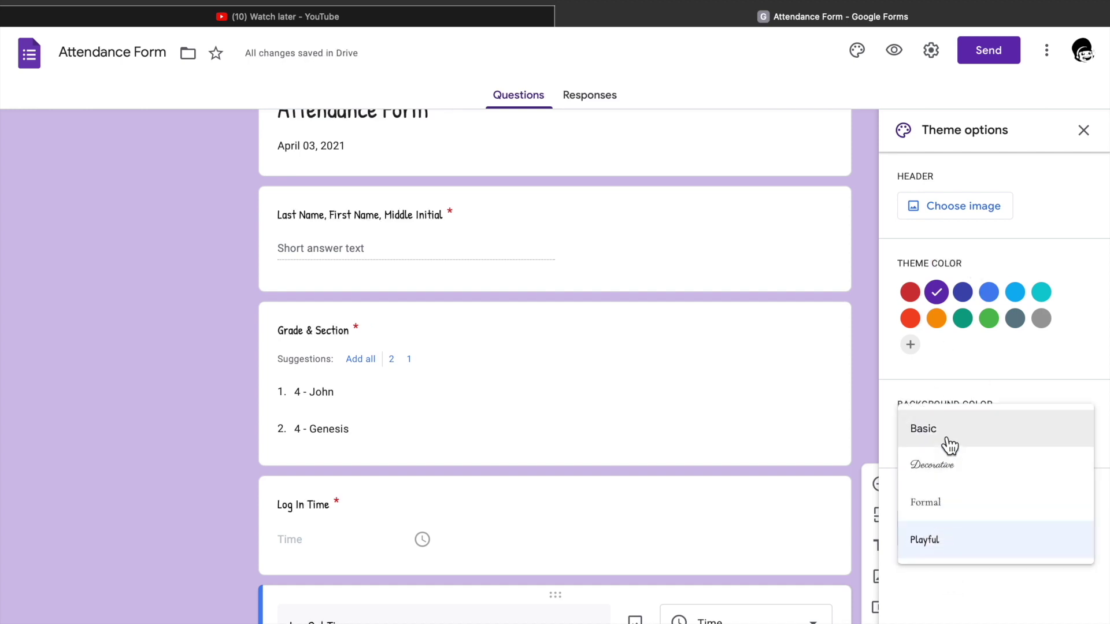
left_click(949, 445)
scroll(845, 259, "up", 2)
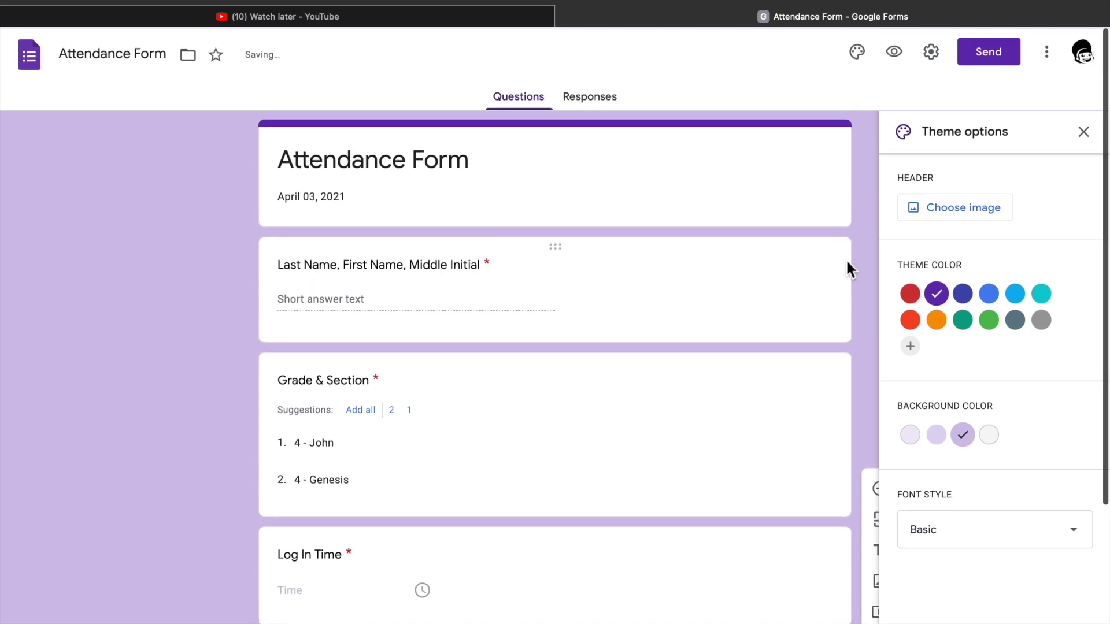
Bring up header image choices, browse the Themes tab, then switch to Upload.
left_click(989, 214)
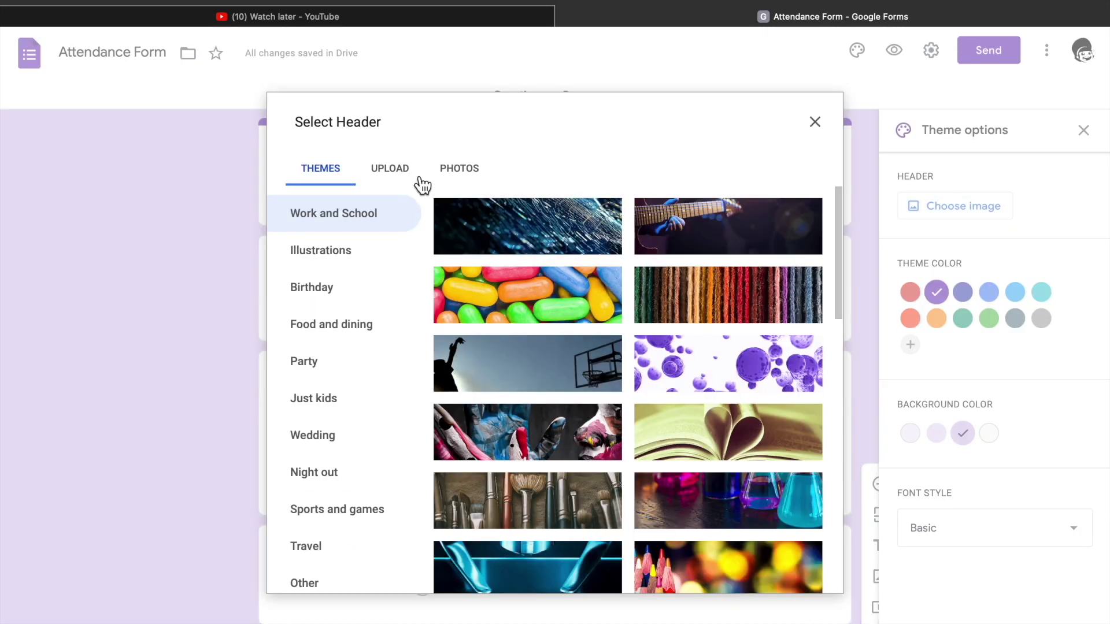
left_click(388, 182)
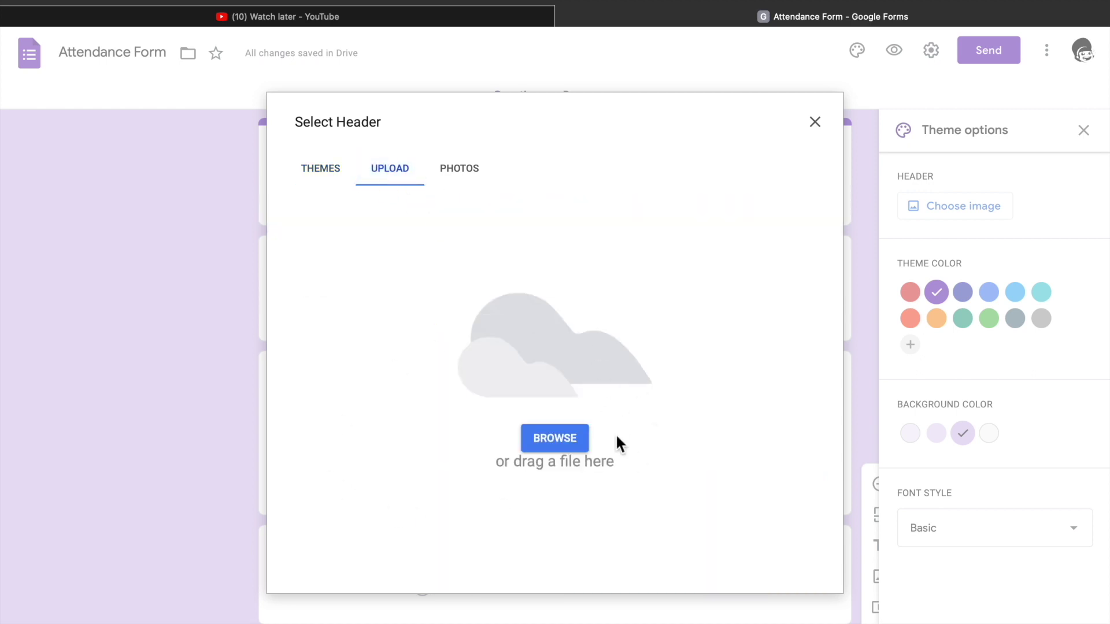
left_click(327, 173)
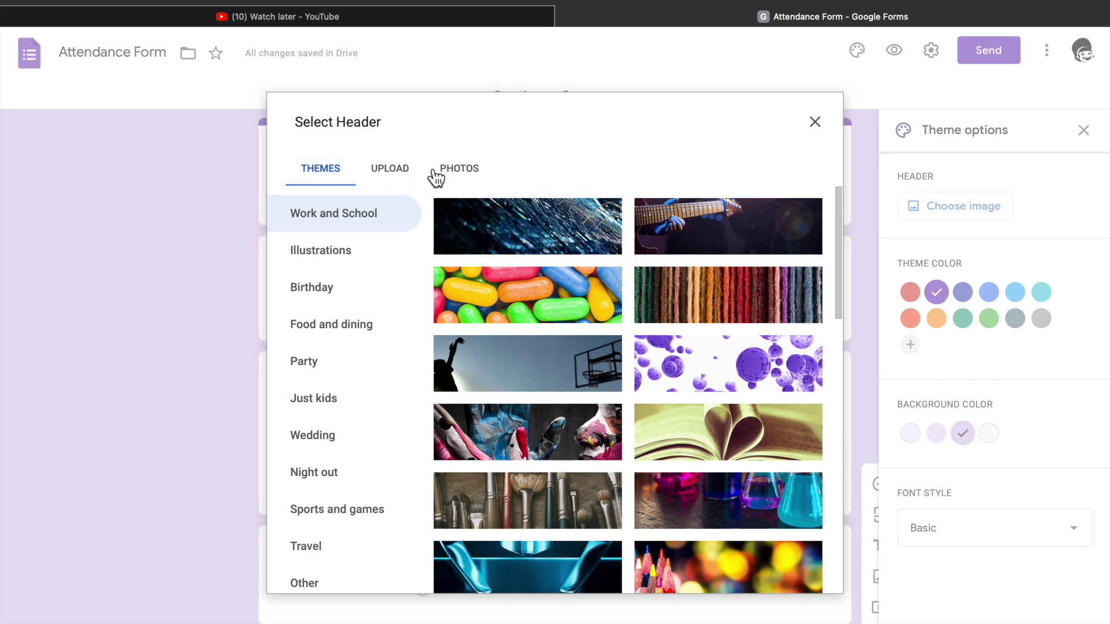
left_click(409, 177)
Search the computer for 'banner' and upload google classroom banner bye.gif as the header image.
left_click(558, 437)
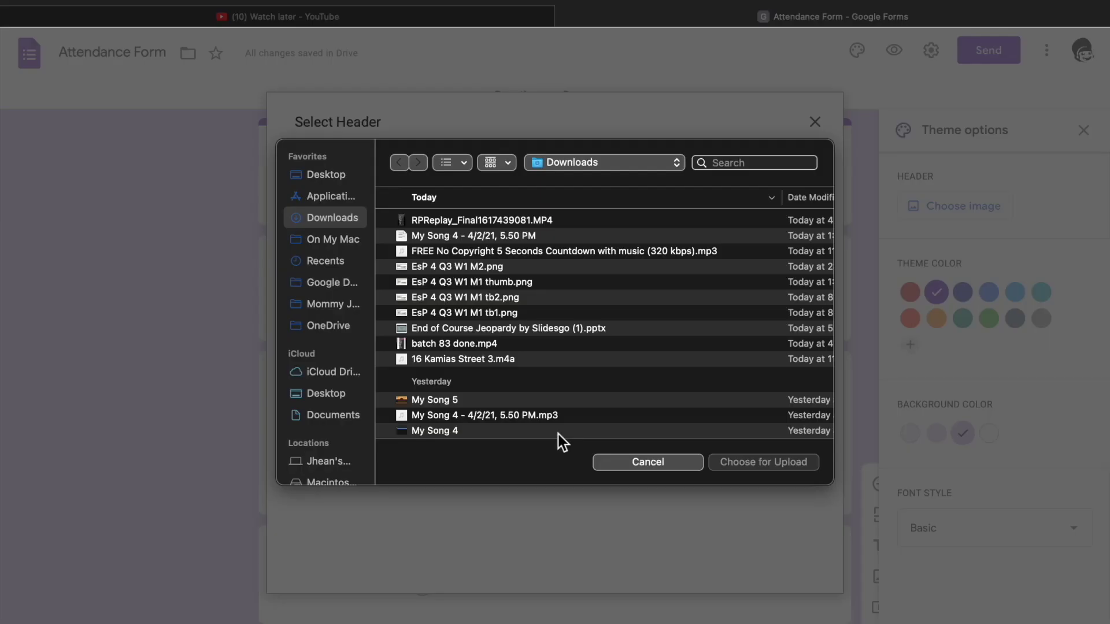
left_click(743, 166)
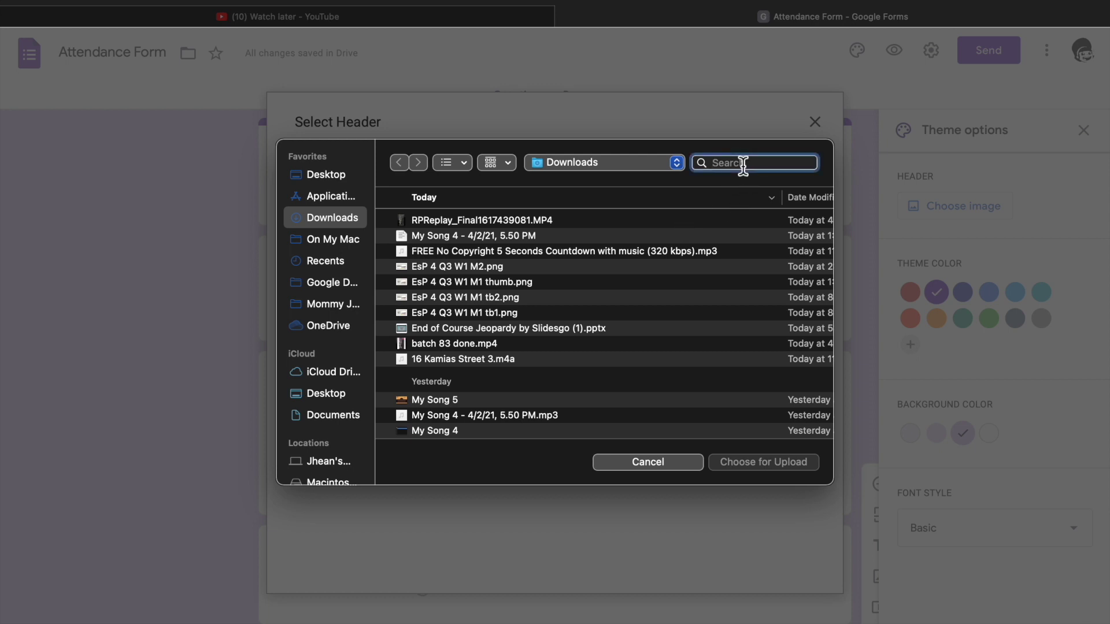
type("banner")
key("Return")
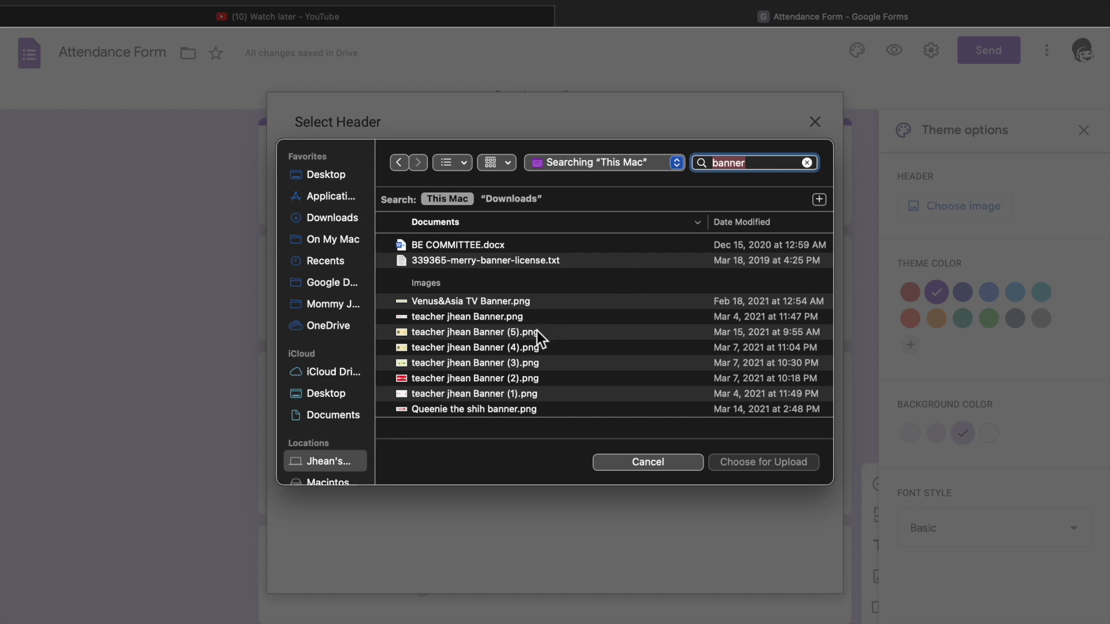
scroll(536, 331, "down", 5)
scroll(537, 332, "down", 3)
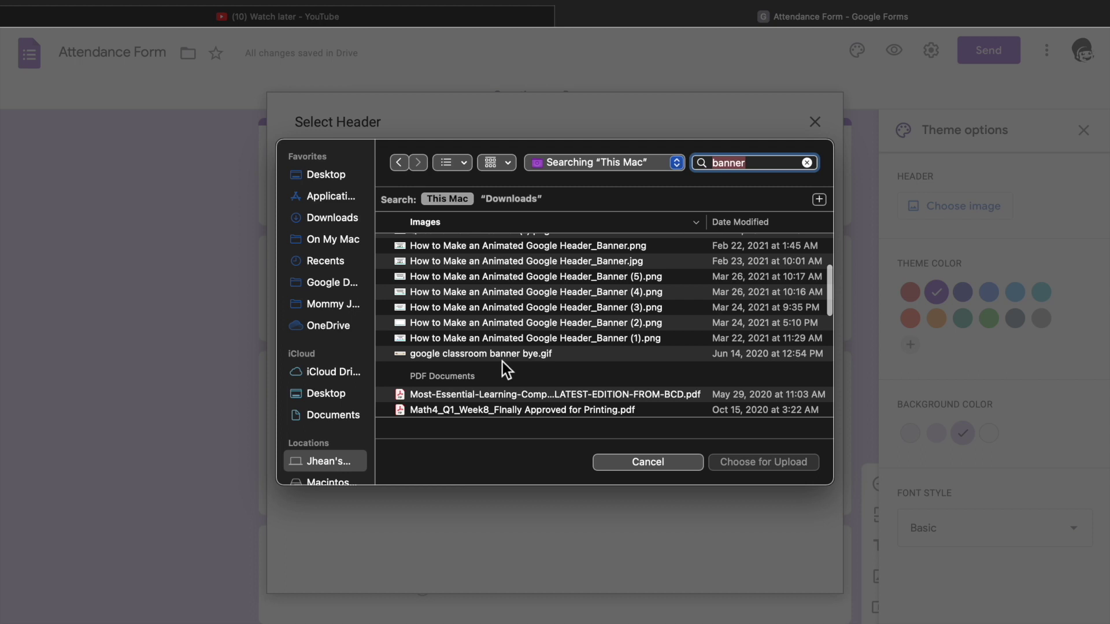
left_click(501, 356)
scroll(502, 356, "down", 3)
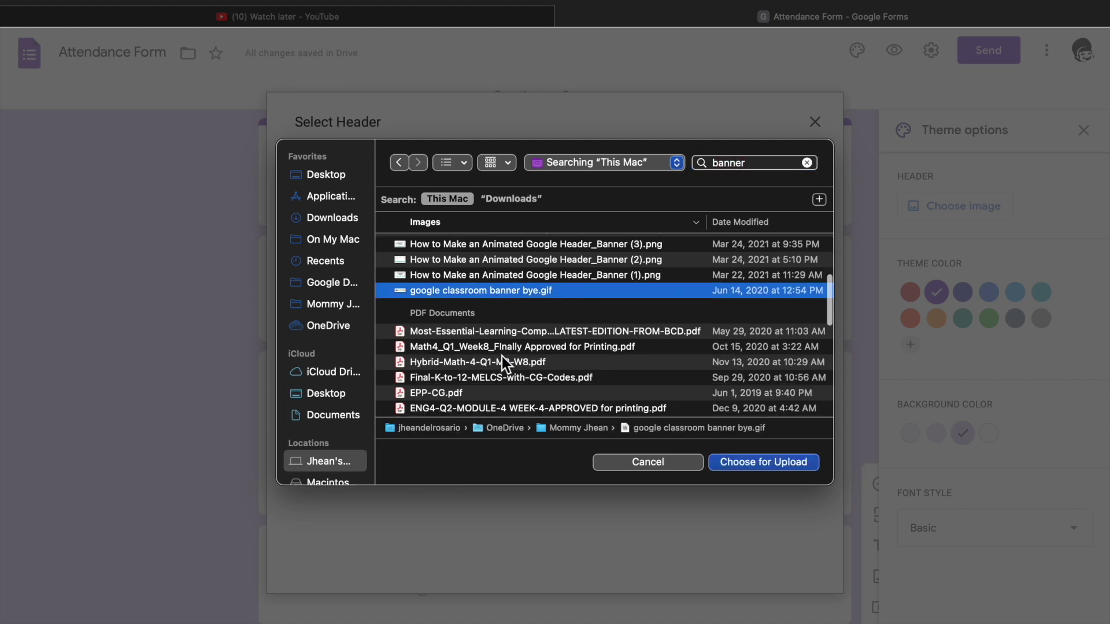
scroll(502, 356, "up", 1)
left_click(746, 460)
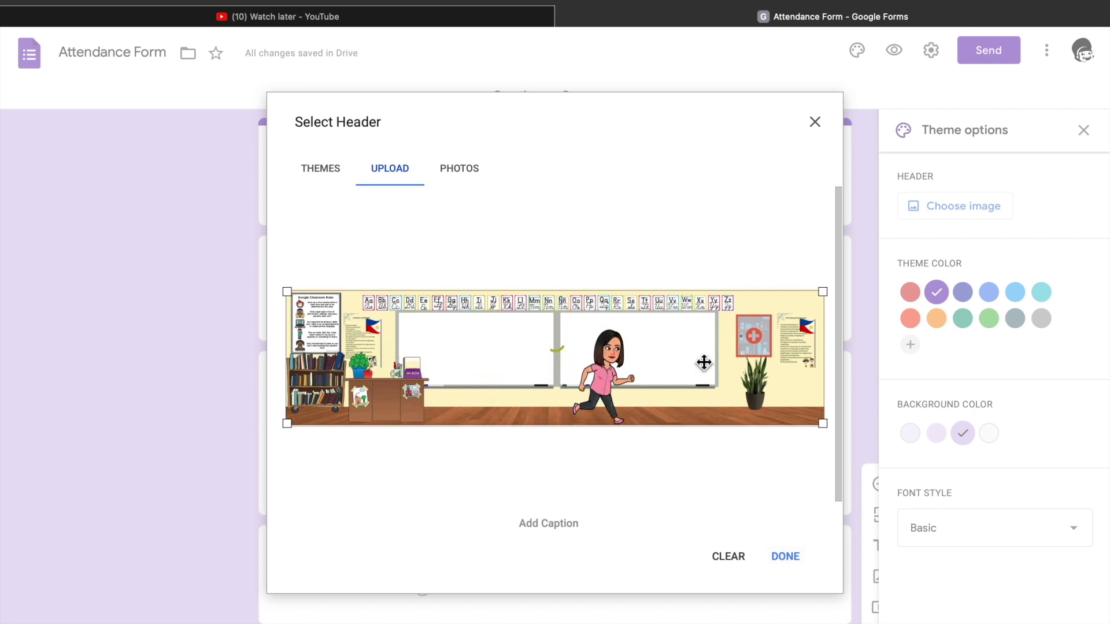
Apply the uploaded classroom banner as the form header and bring up the form settings.
key("Return")
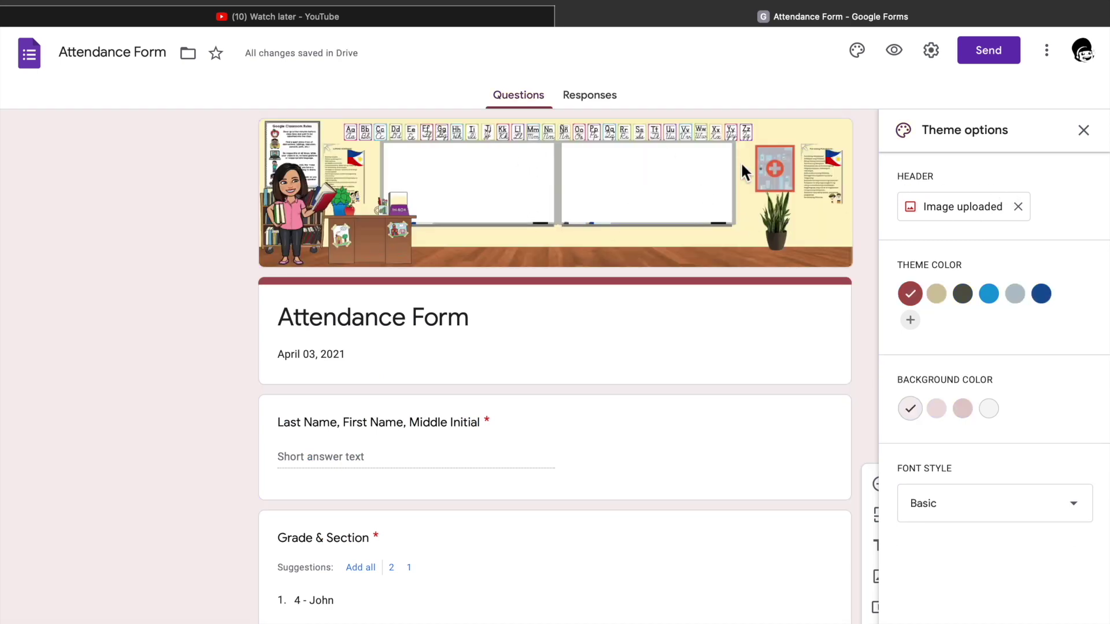
left_click(932, 52)
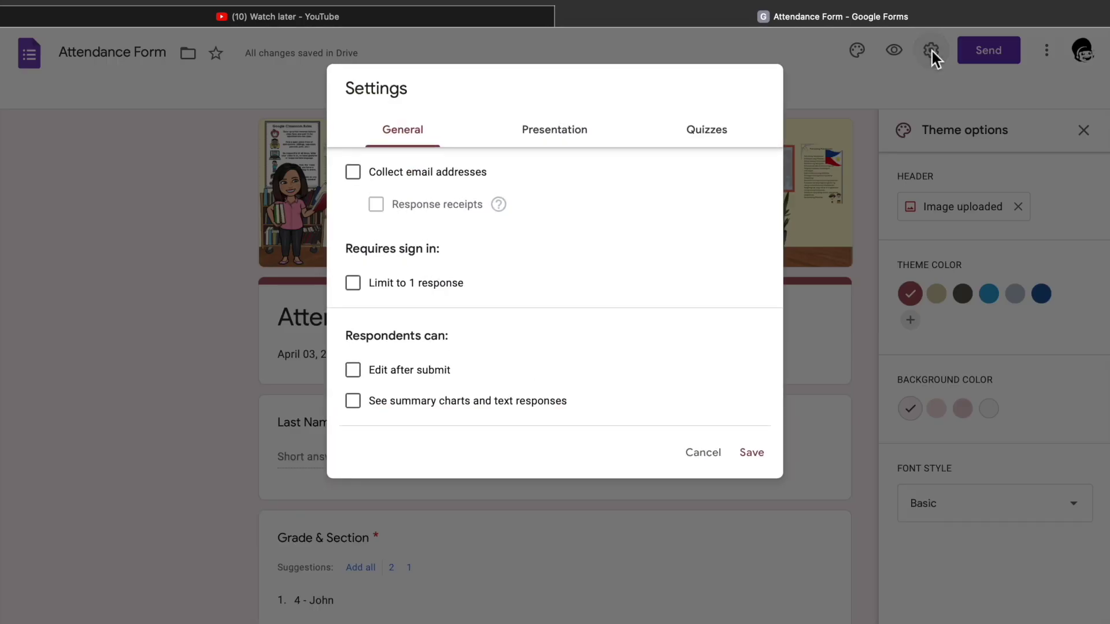
Collect email addresses, limit to 1 response, and allow editing after submit and viewing summary charts.
left_click(355, 175)
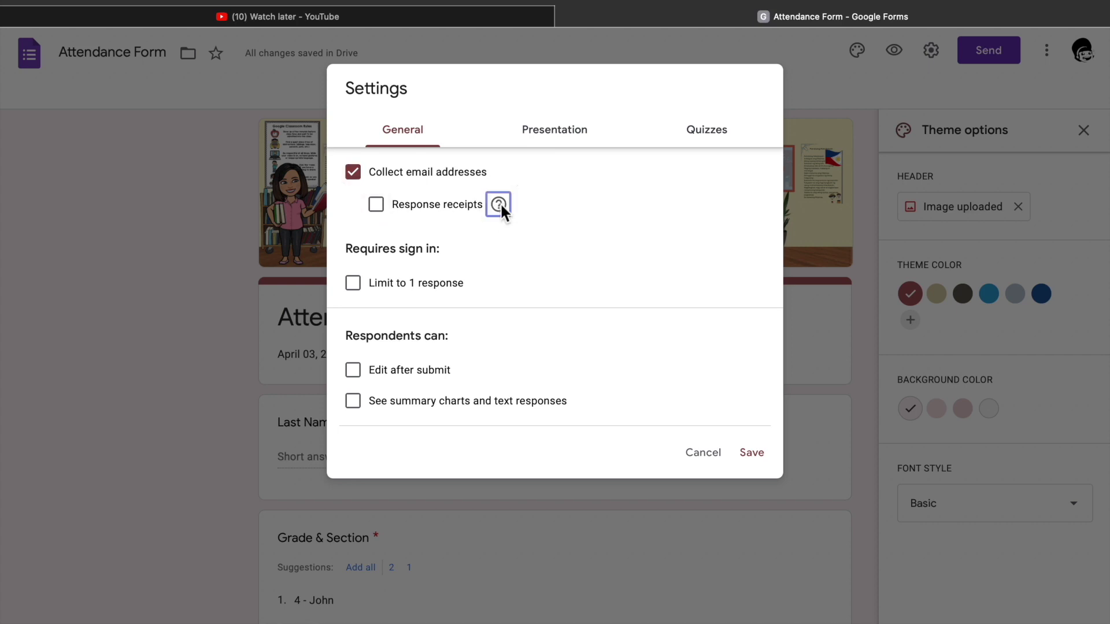
mouse_move(499, 204)
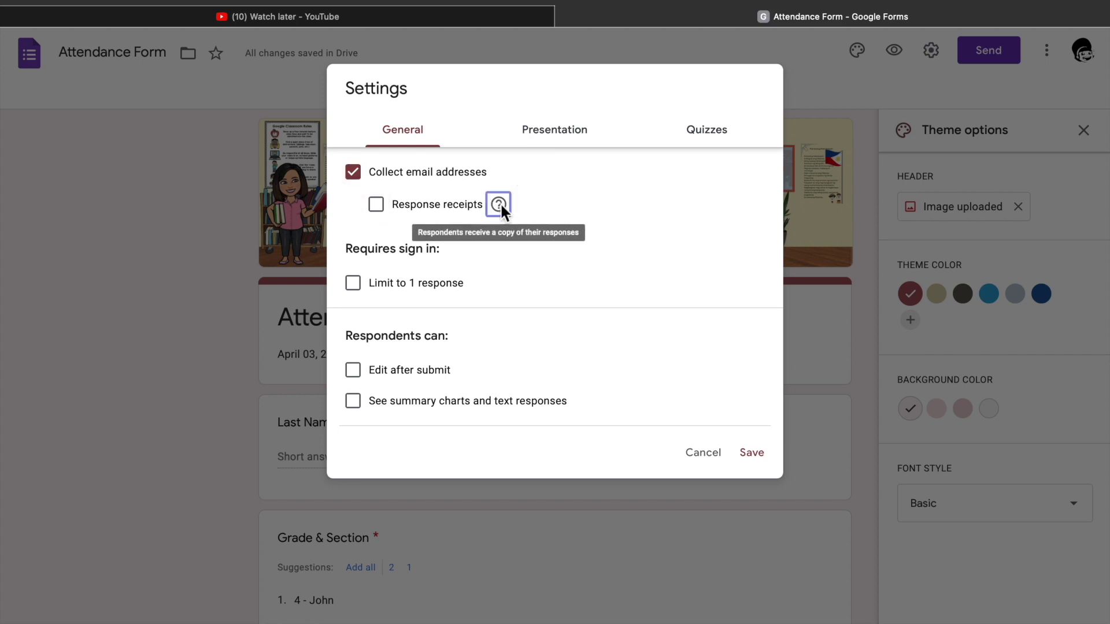
left_click(377, 206)
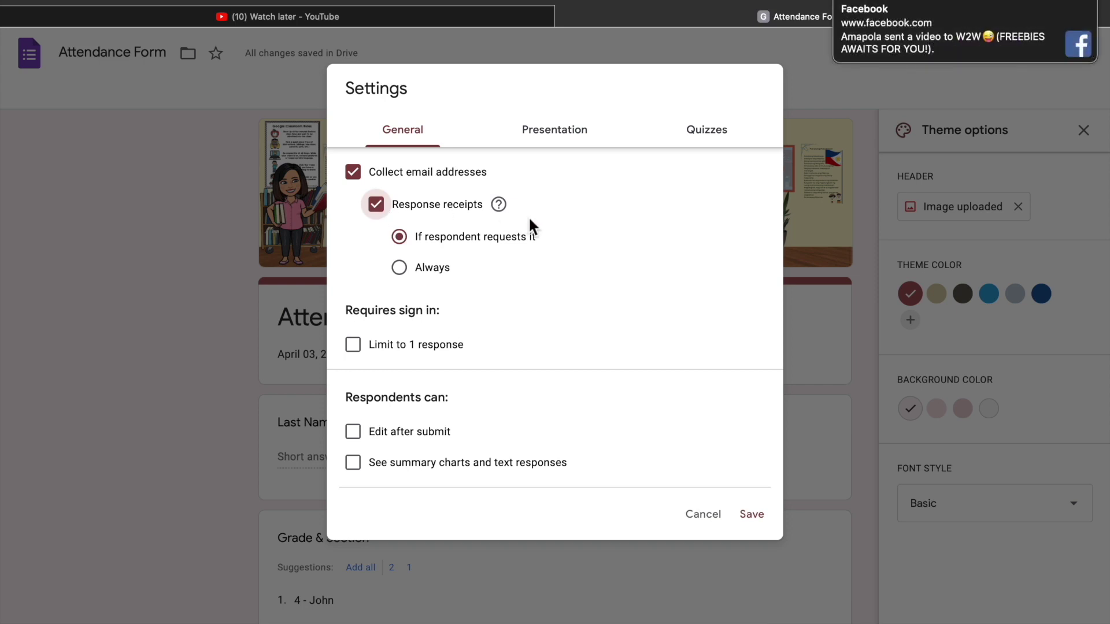
key("space")
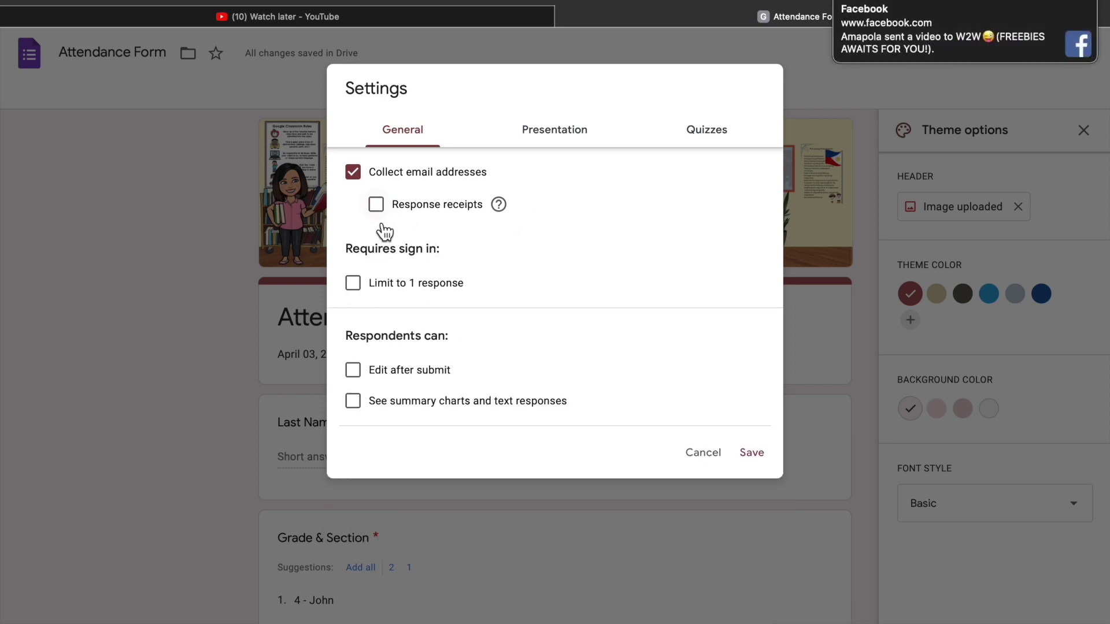
left_click(364, 287)
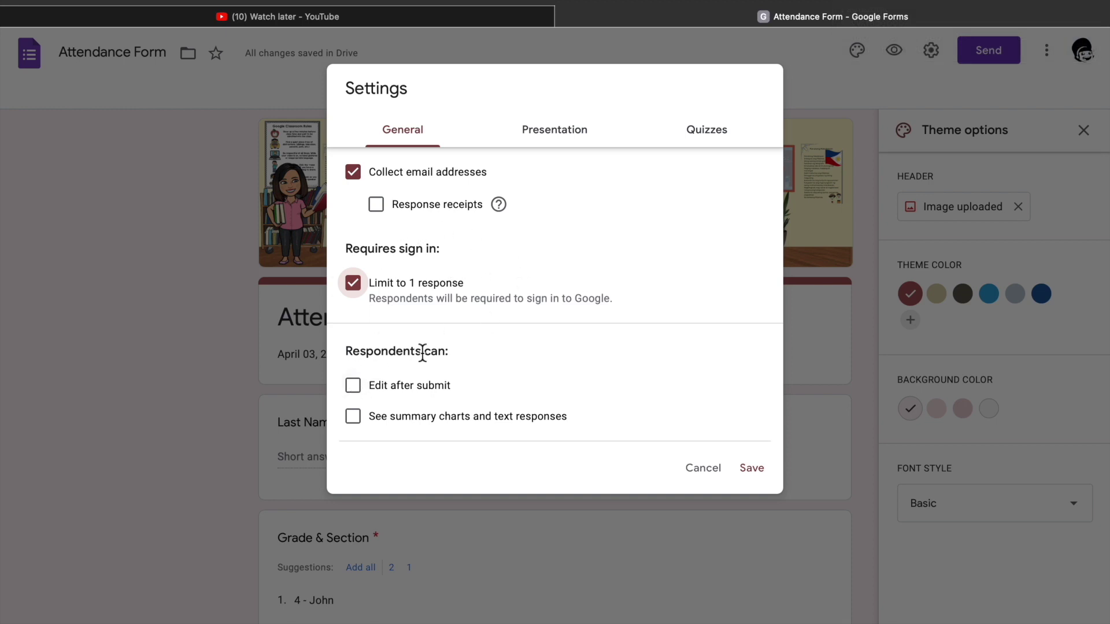
left_click(445, 390)
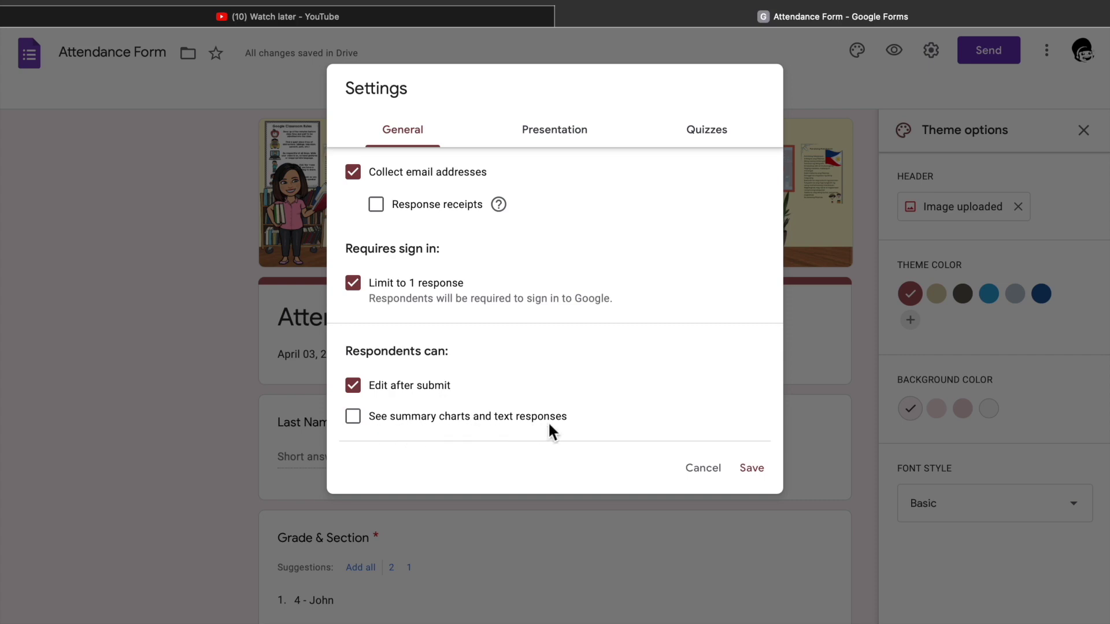
left_click(364, 424)
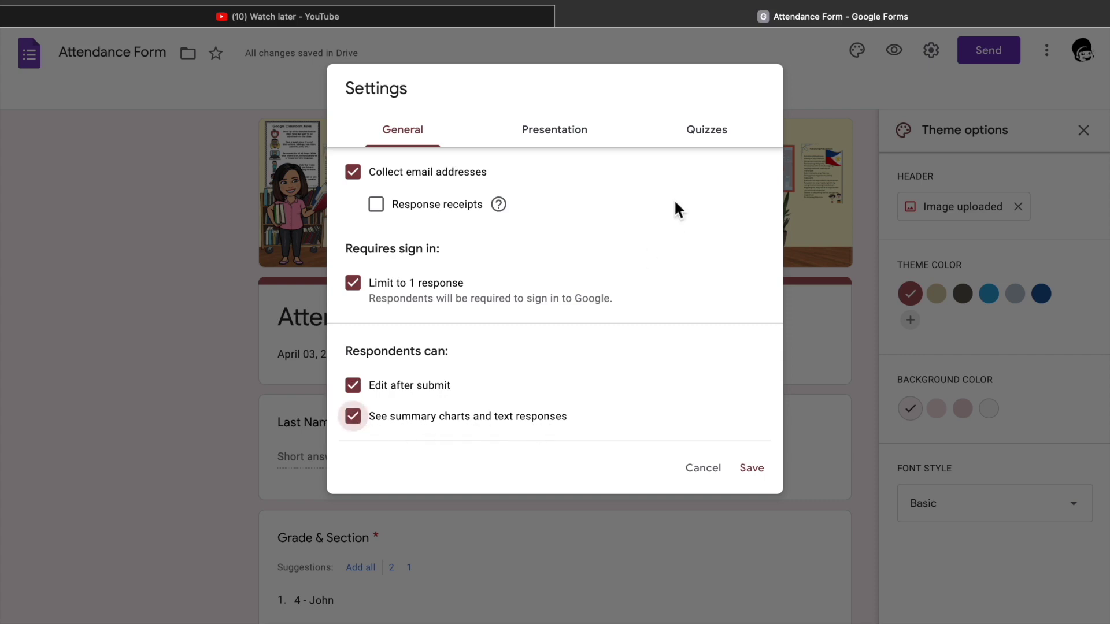
left_click(567, 140)
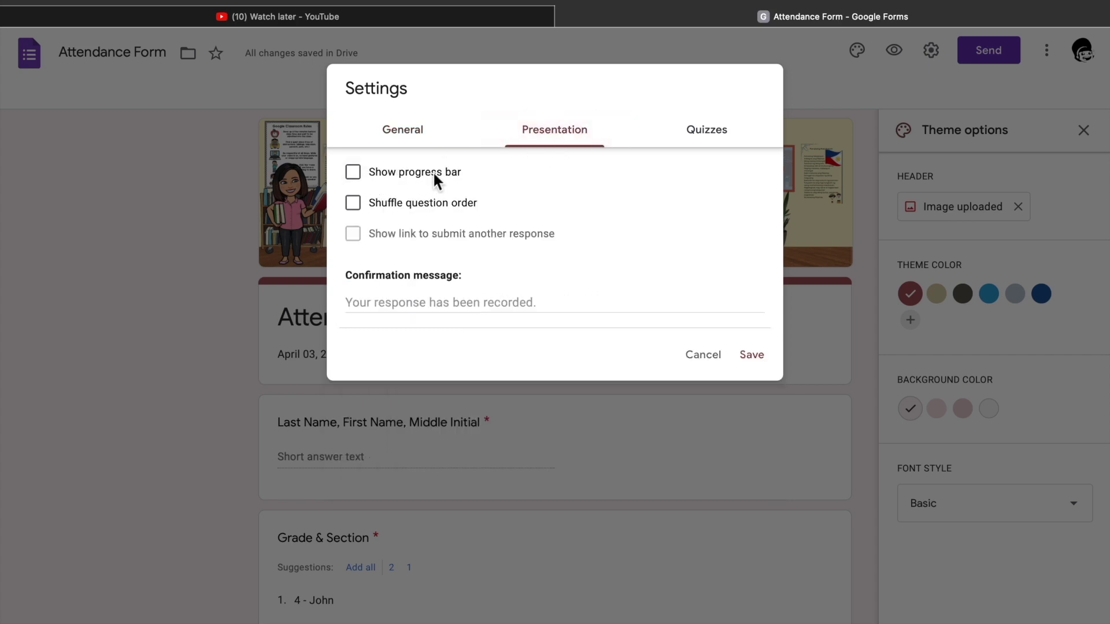
Turn on Show progress bar, review the quiz settings, and save the settings.
left_click(355, 176)
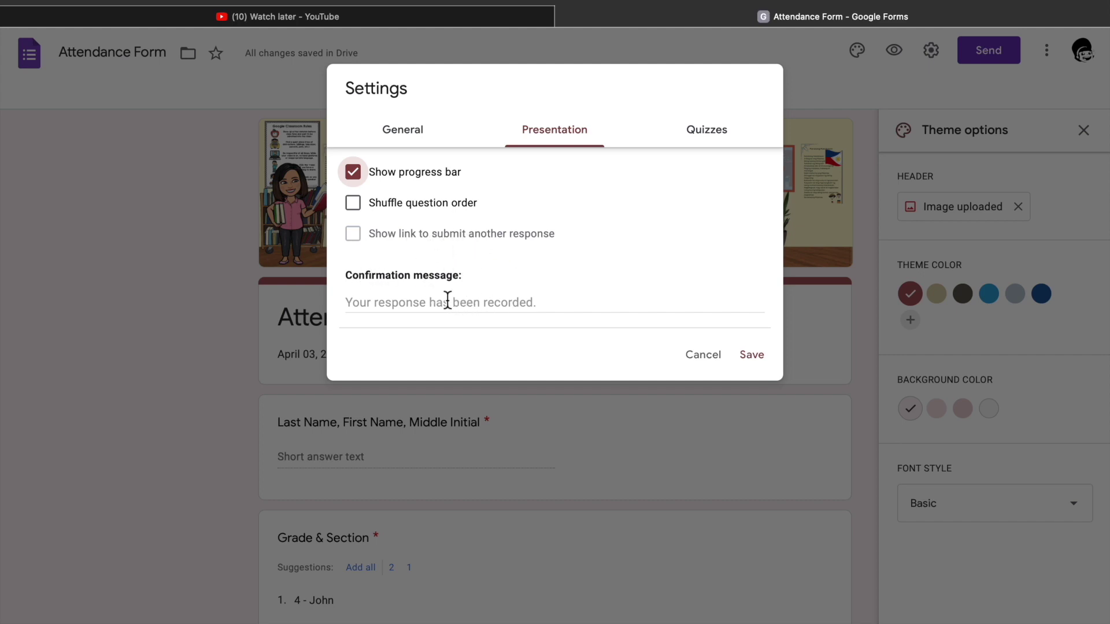
left_click(430, 302)
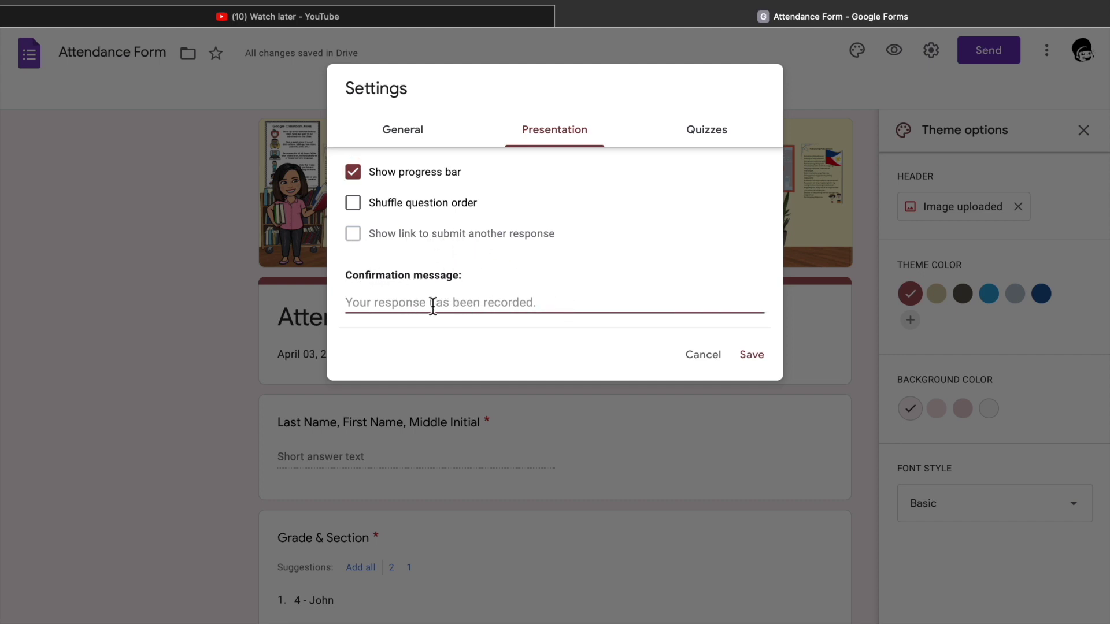
left_click(707, 129)
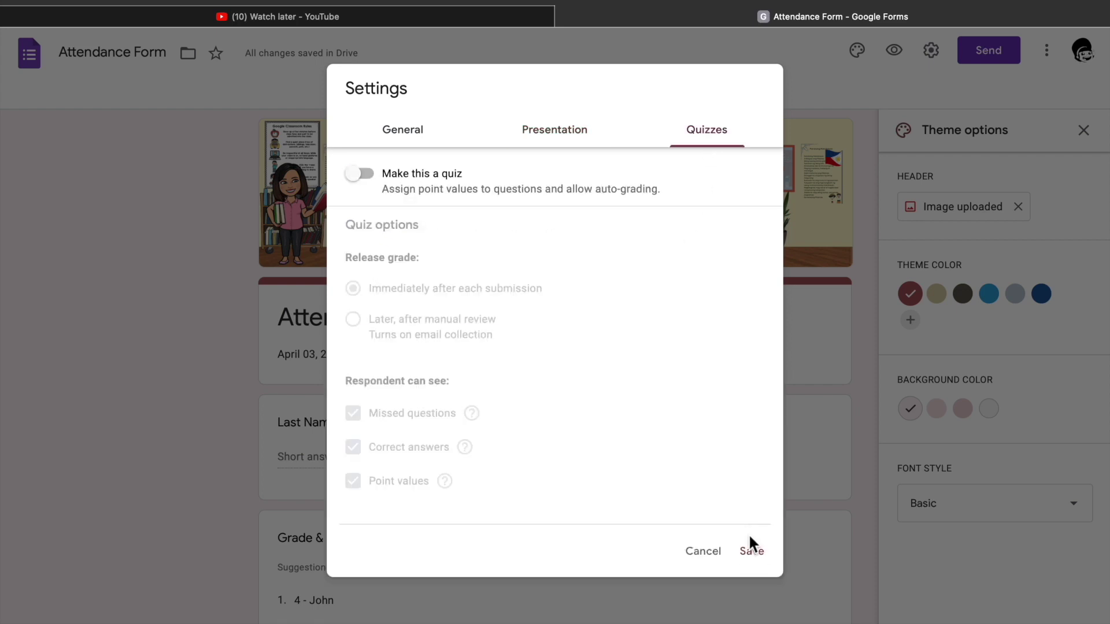
left_click(750, 547)
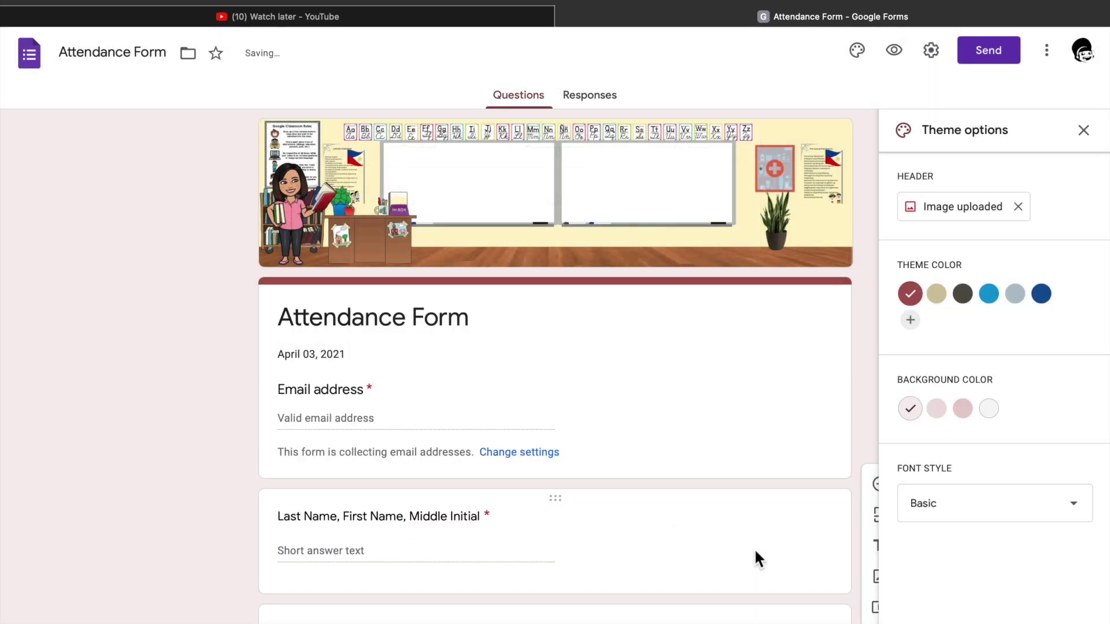
left_click(989, 50)
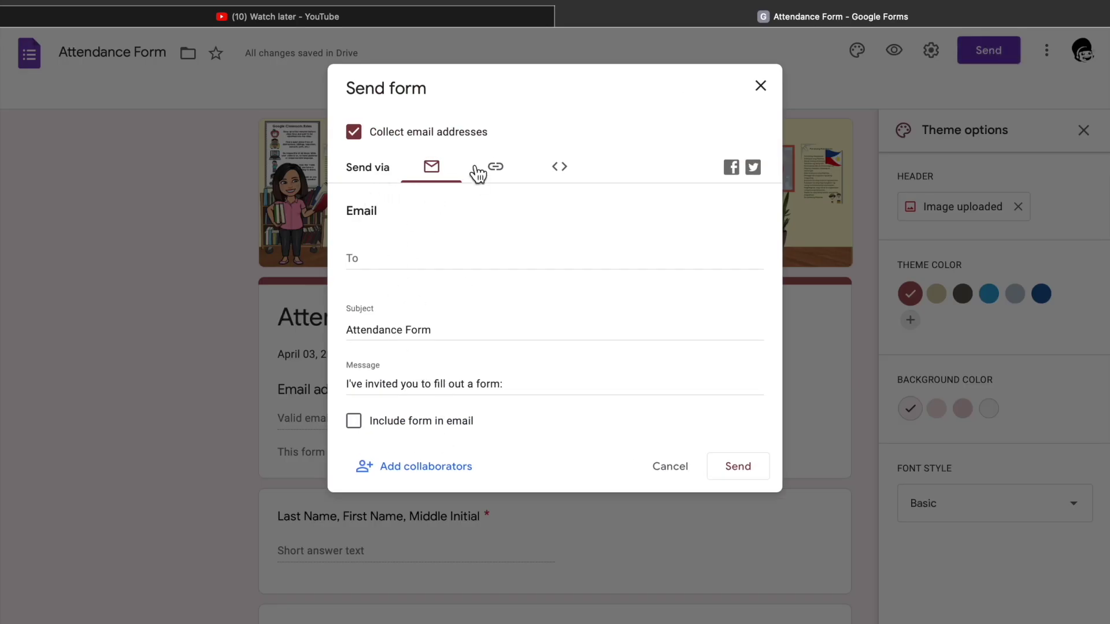
Copy a shortened link to the form, then close the Send form dialog.
left_click(499, 171)
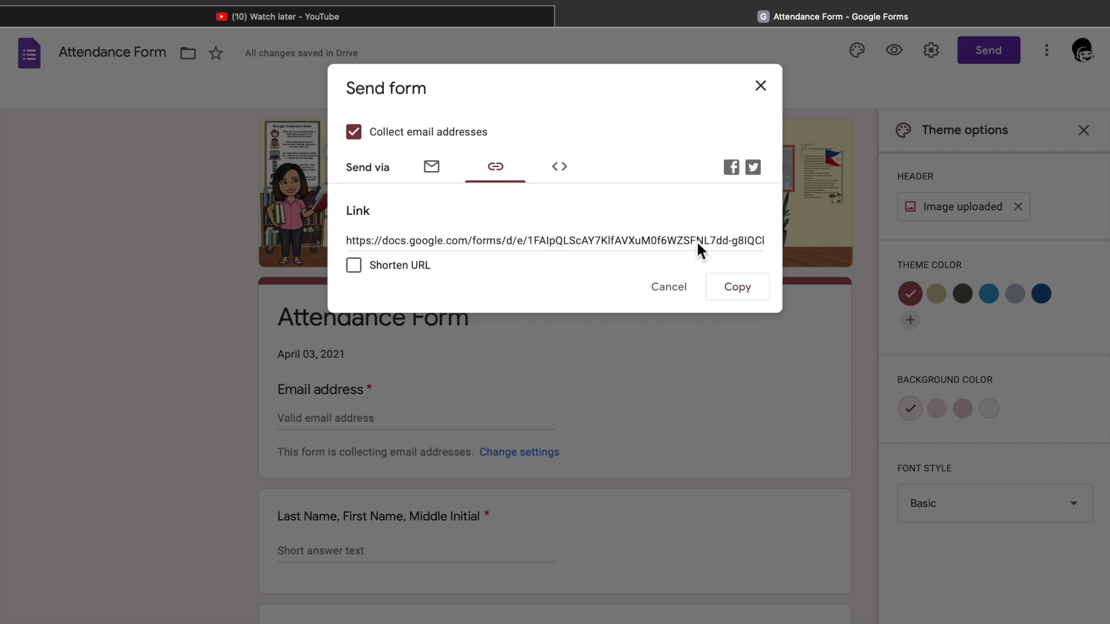
left_click(353, 266)
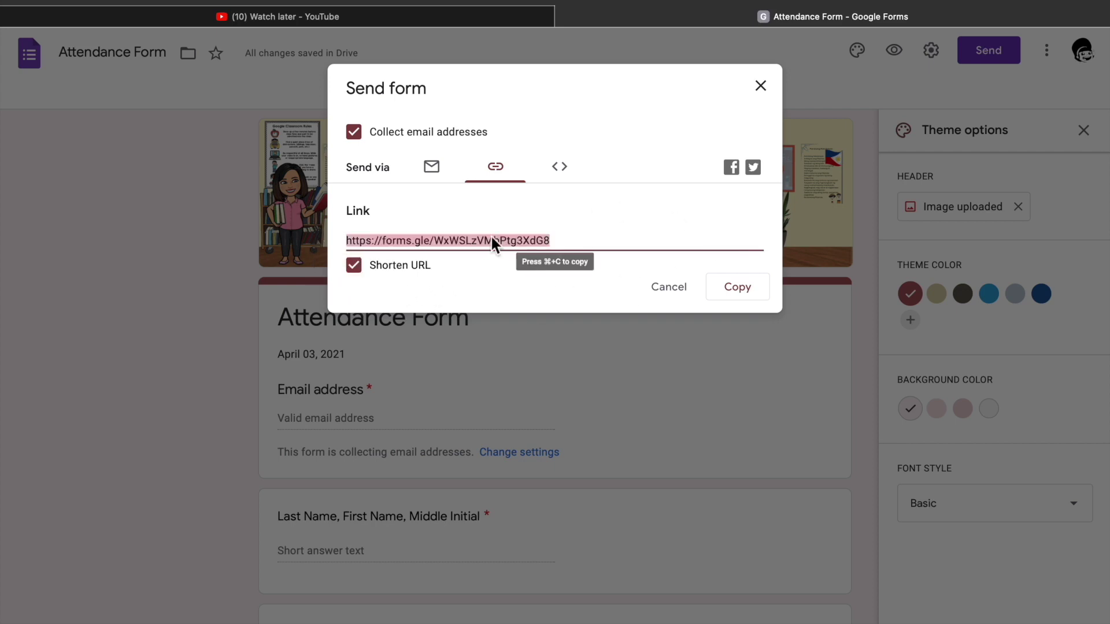
left_click(754, 293)
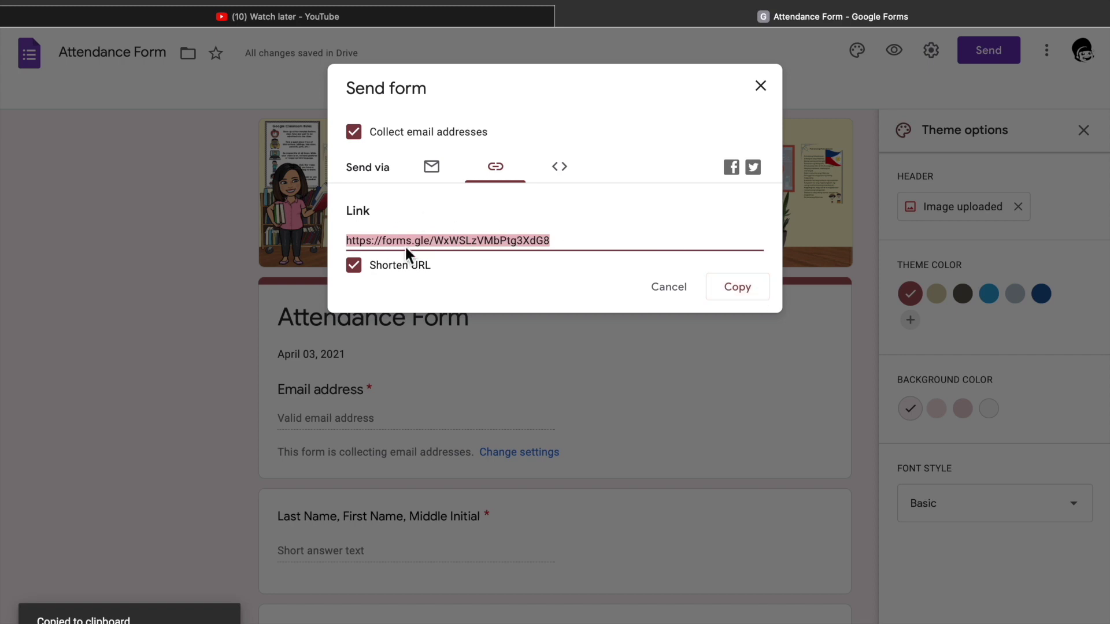
left_click(762, 87)
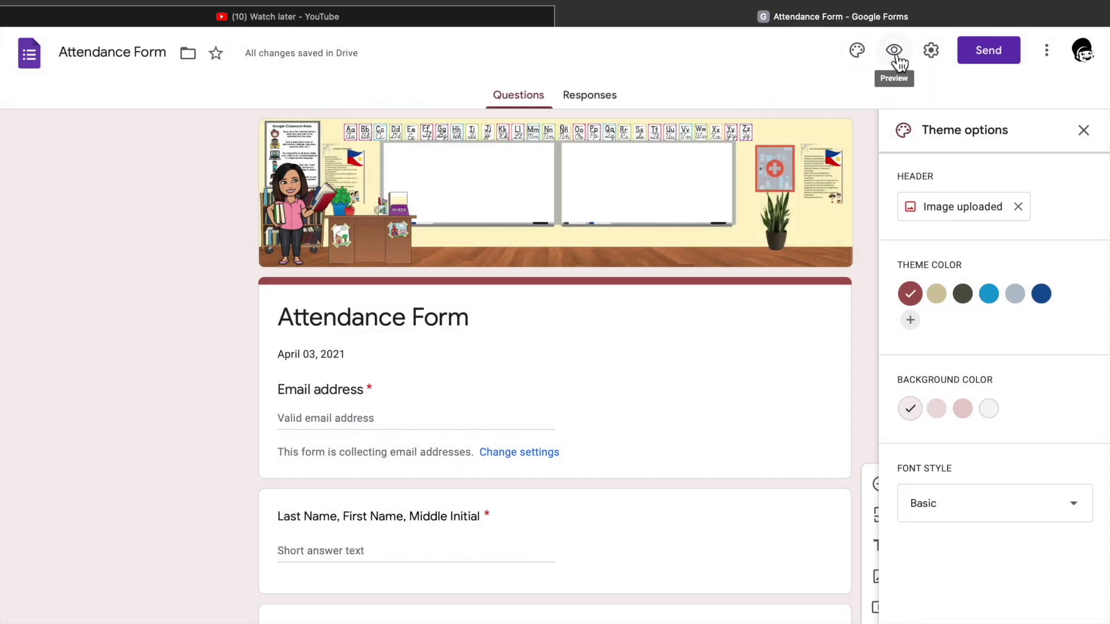
left_click(898, 57)
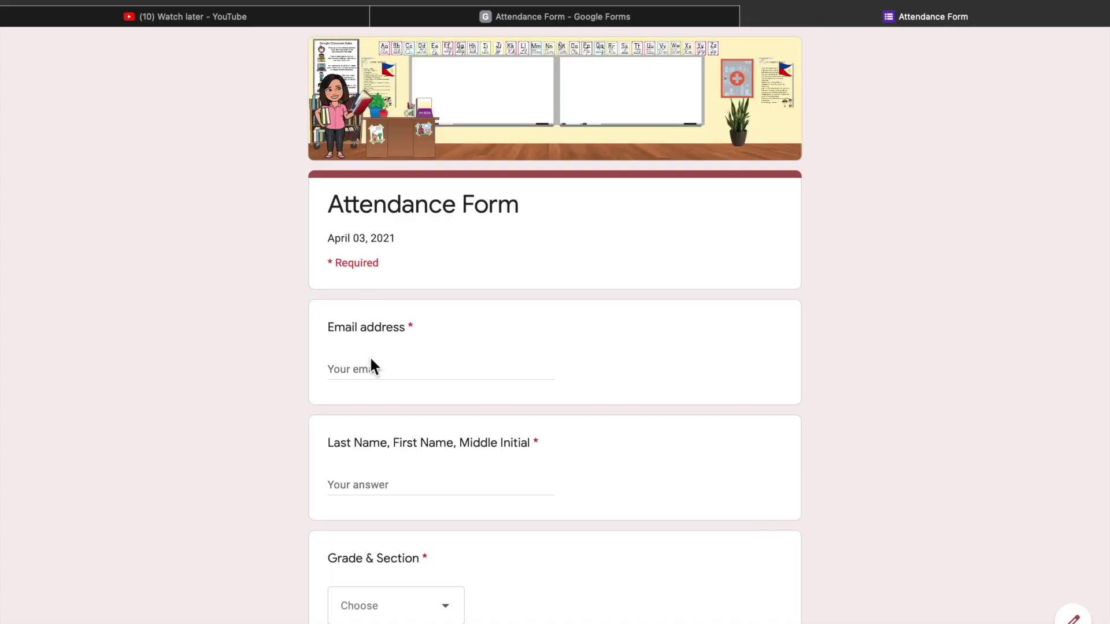
Enter the respondent's email address and name, and choose 4 - Genesis as Grade & Section.
left_click(368, 370)
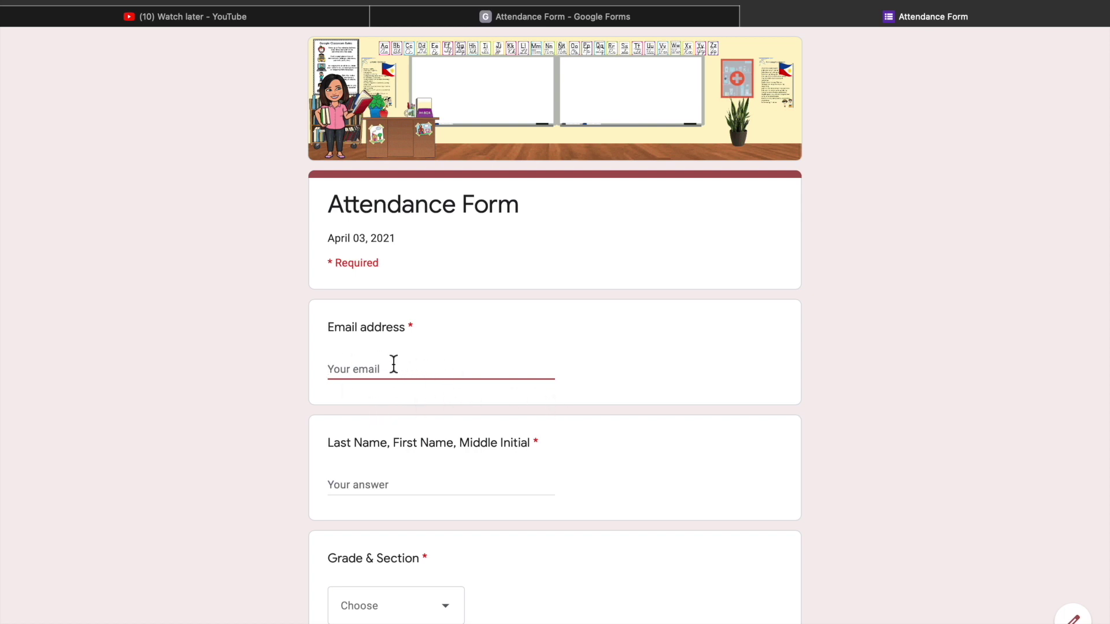
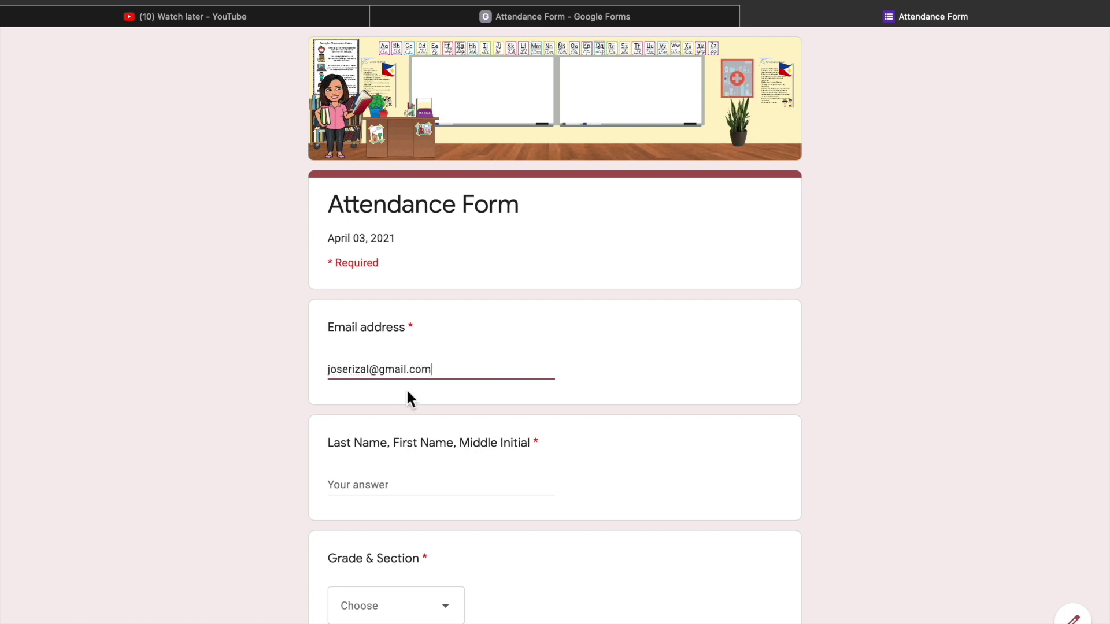
left_click(395, 486)
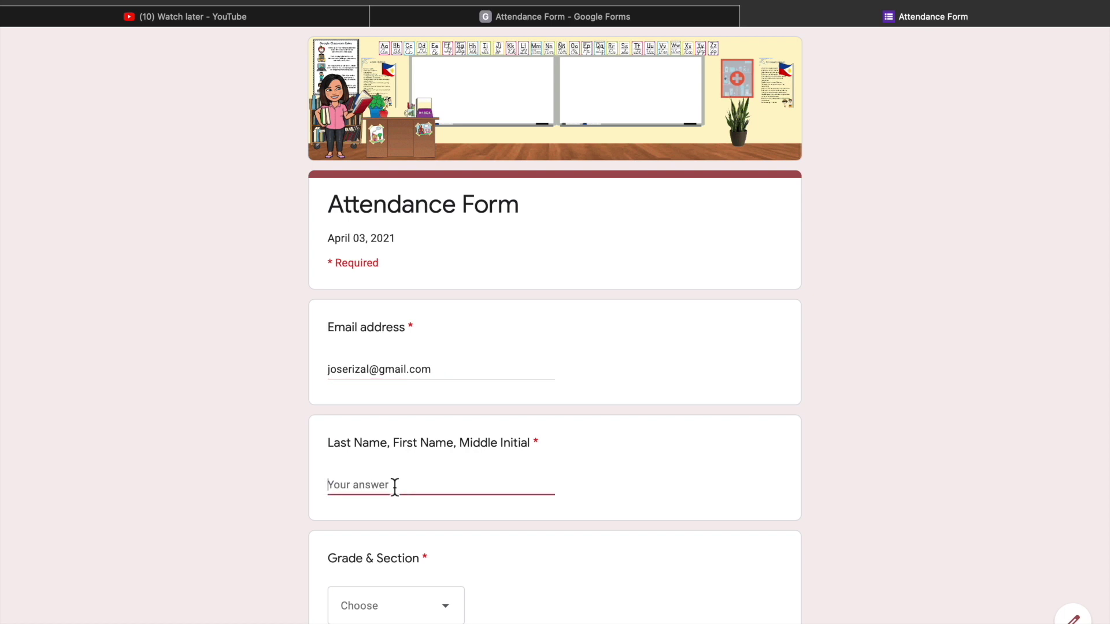
type("Rizal, Jose P.")
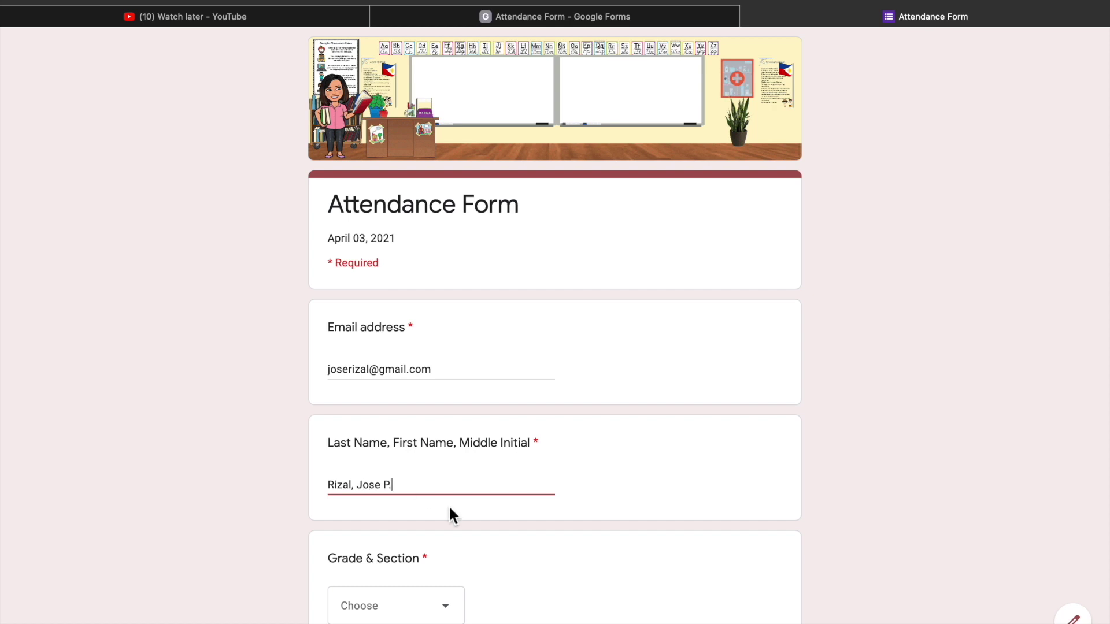
scroll(450, 514, "down", 1)
left_click(428, 553)
left_click(382, 587)
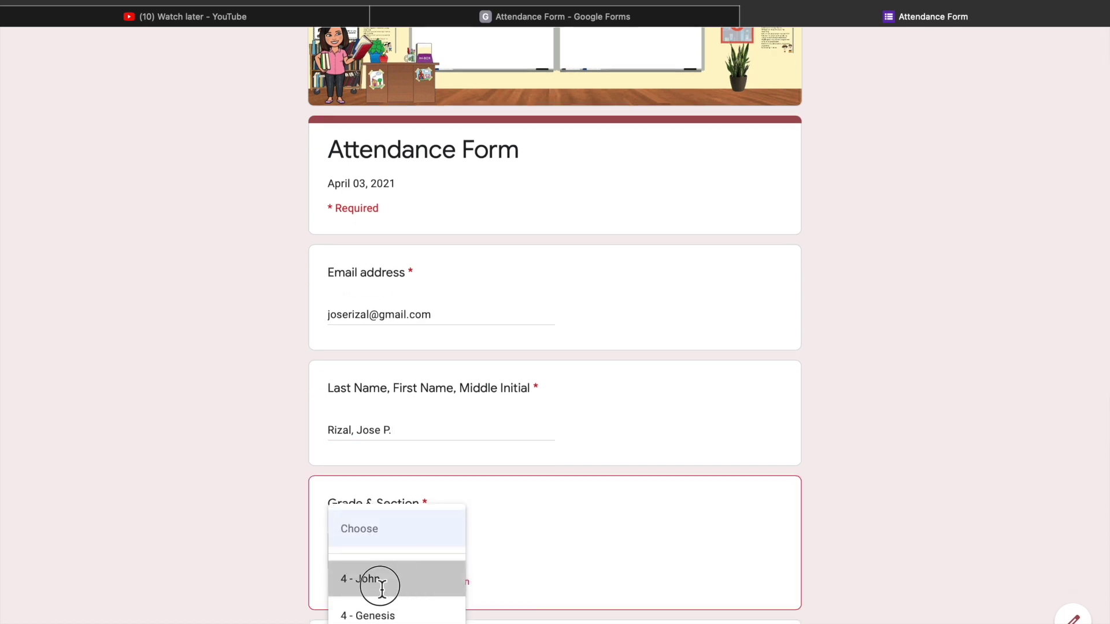
left_click(376, 614)
scroll(509, 563, "down", 4)
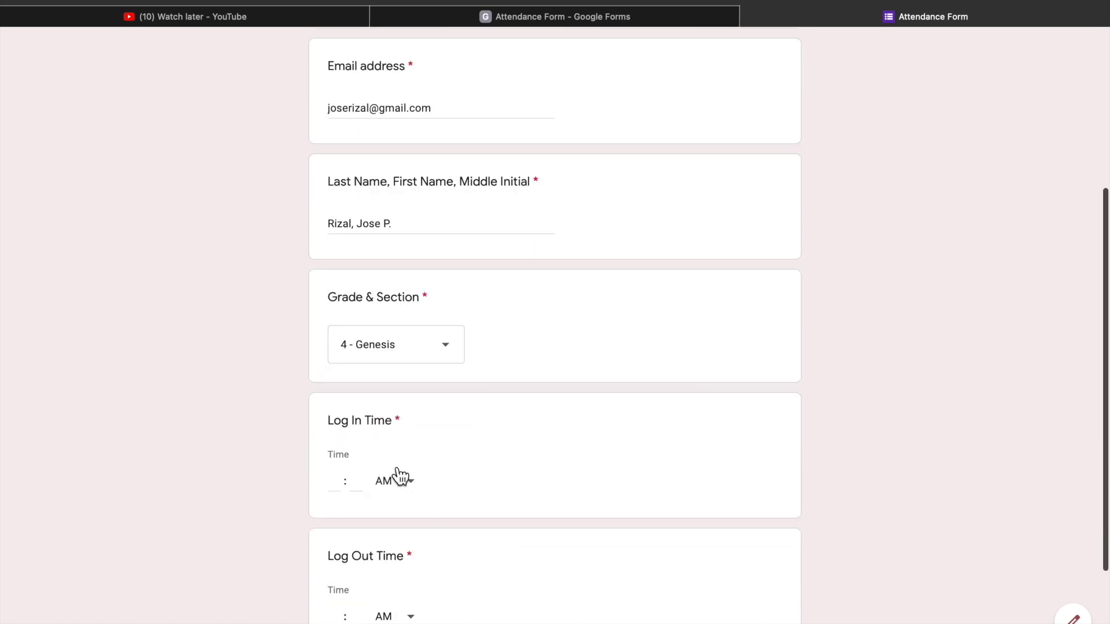
Set the log in time to 07:40 AM.
left_click(333, 481)
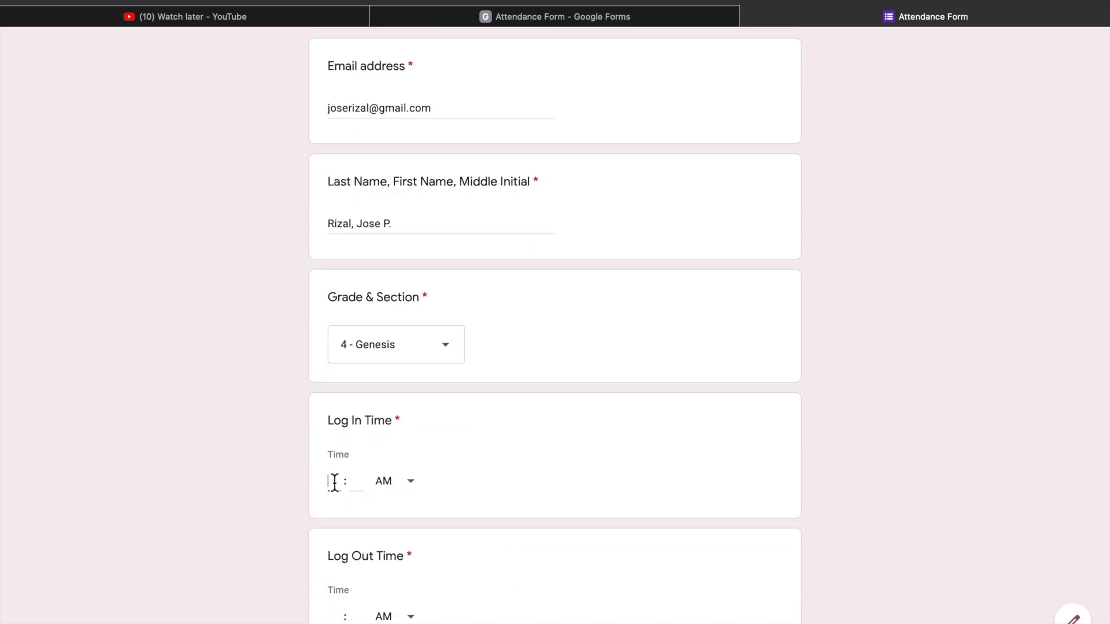
type("07")
left_click(376, 485)
left_click(381, 485)
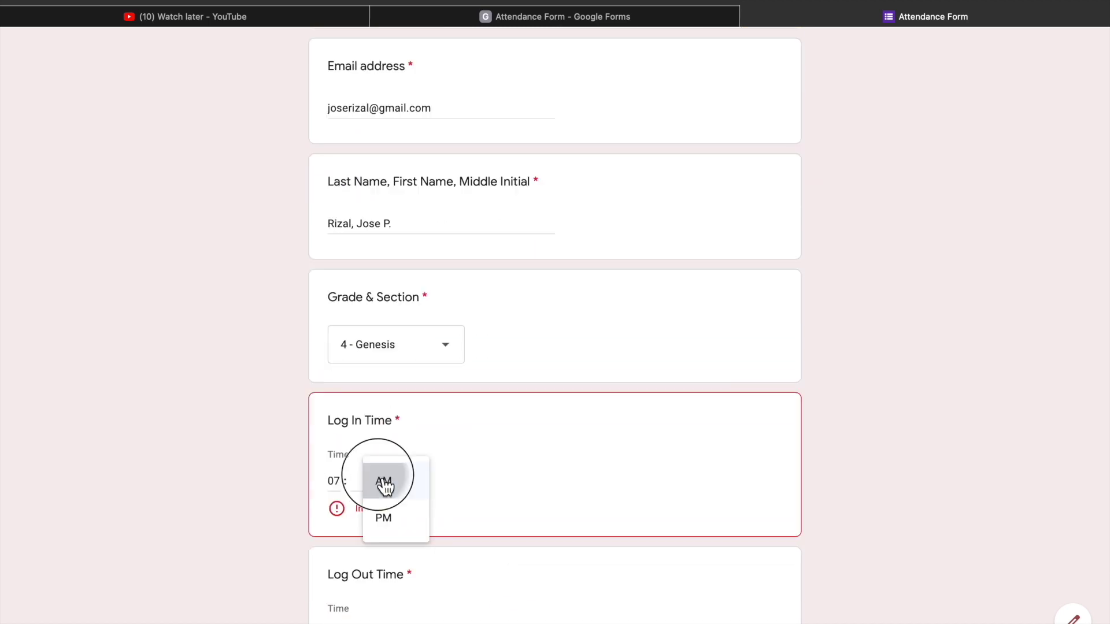
left_click(361, 486)
type("40")
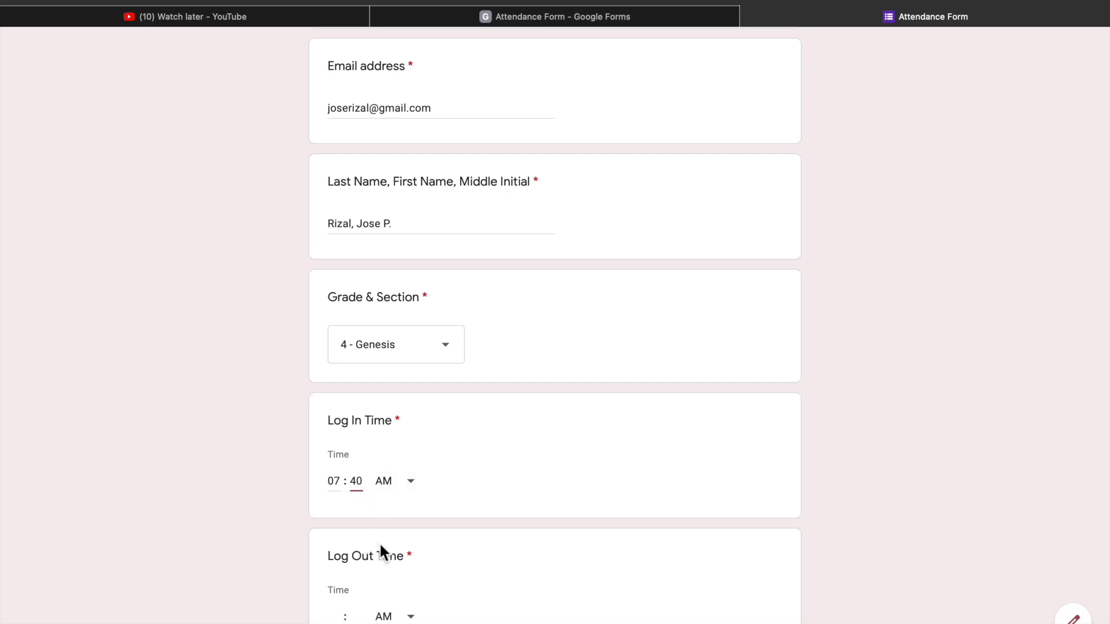
Set the log out time to 12:00 PM and submit the test response.
scroll(346, 566, "down", 1)
left_click(333, 583)
type("12")
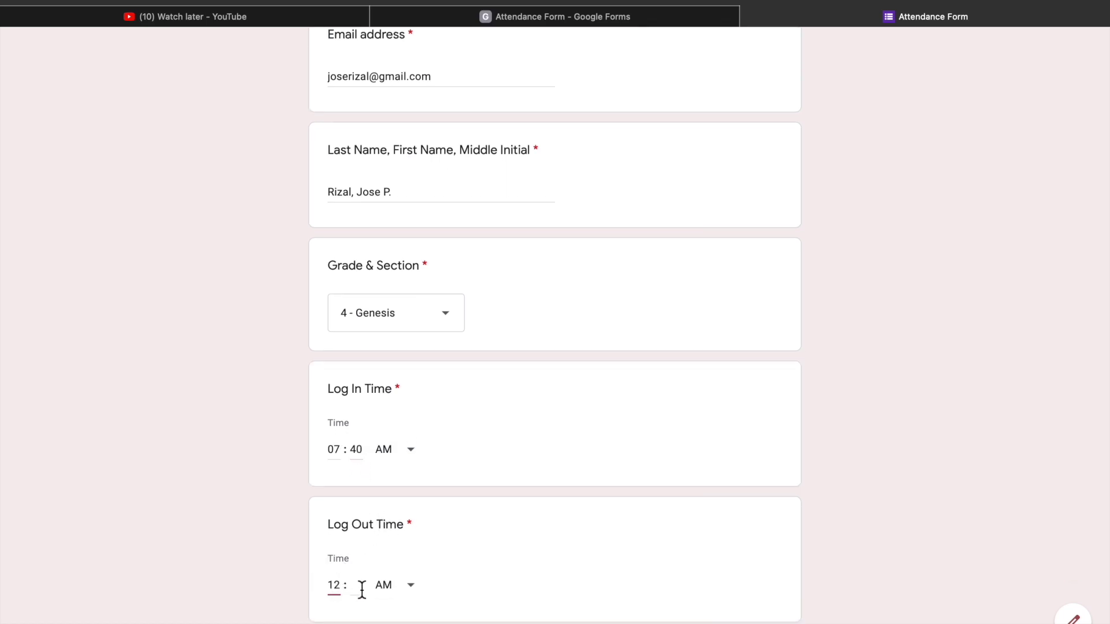
left_click(361, 588)
type("00")
left_click(412, 603)
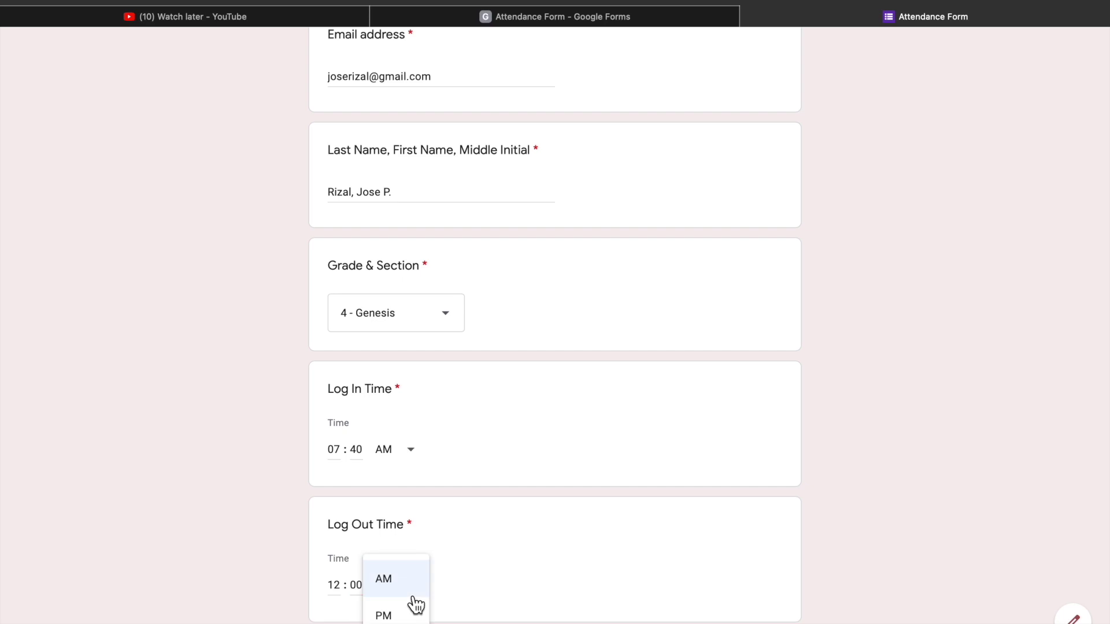
left_click(415, 600)
left_click(408, 596)
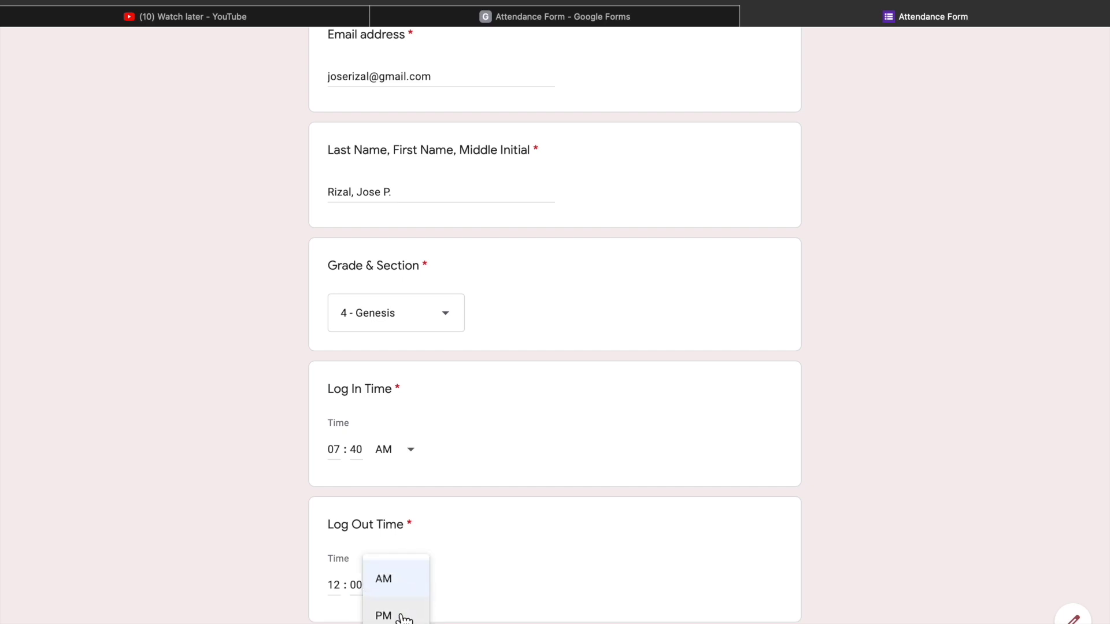
left_click(403, 617)
scroll(457, 555, "down", 2)
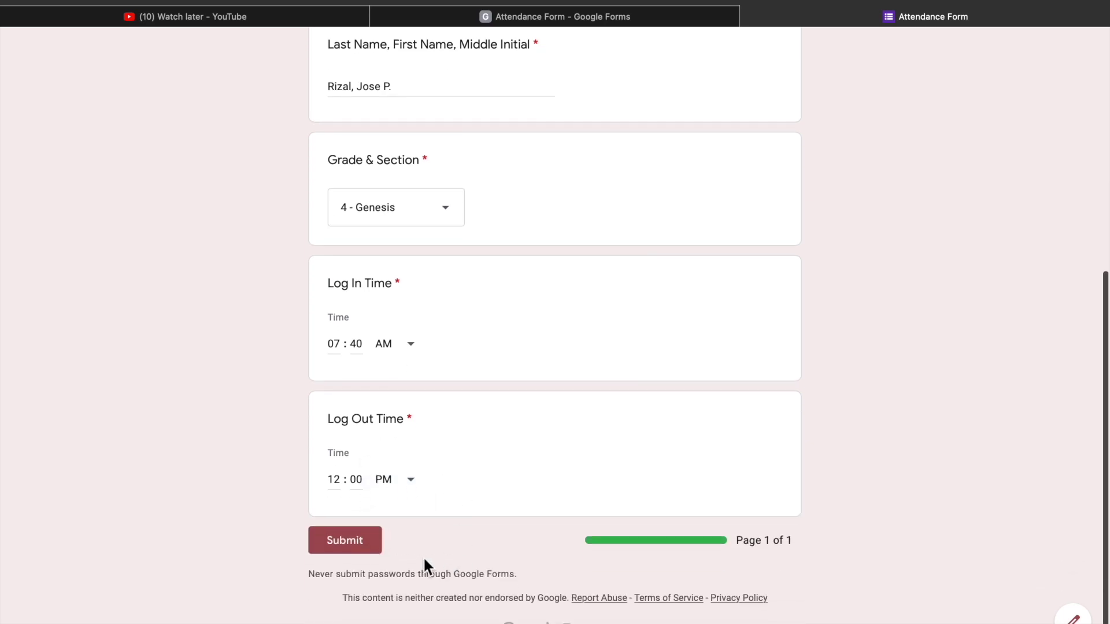
left_click(350, 546)
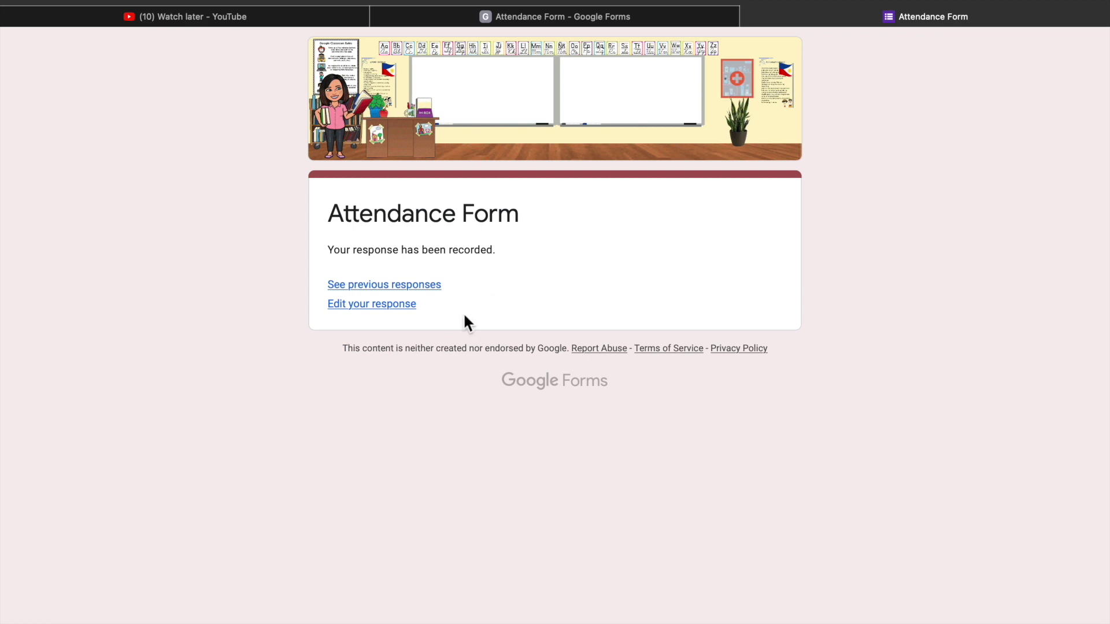
From the editor's Responses tab, create the new Attendance Form (Responses) sheet and open it.
left_click(641, 15)
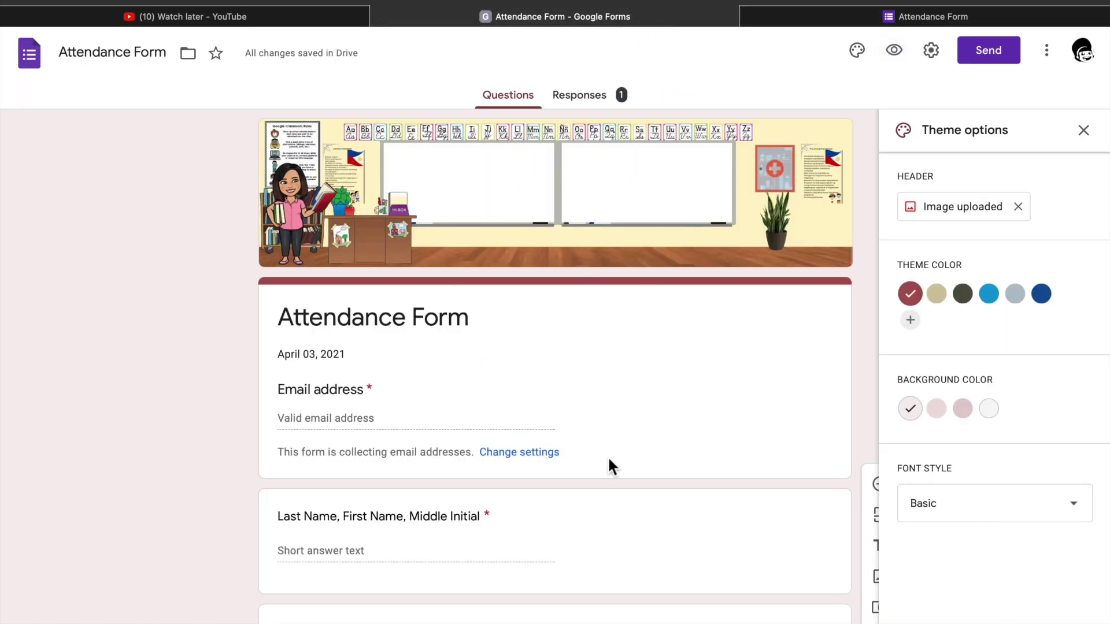
left_click(606, 102)
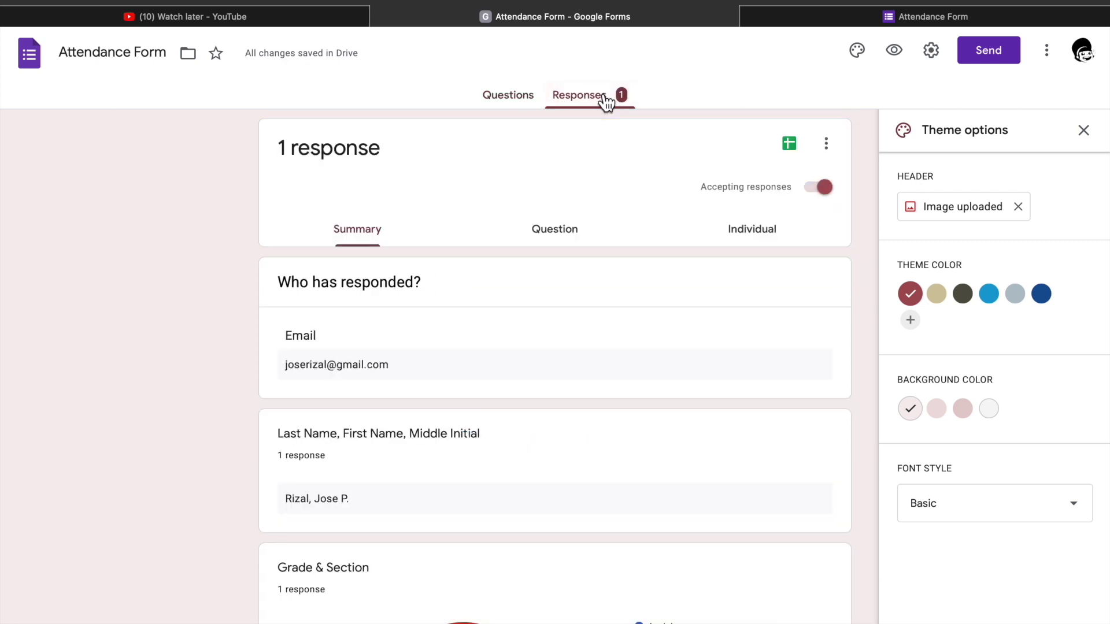
left_click(790, 145)
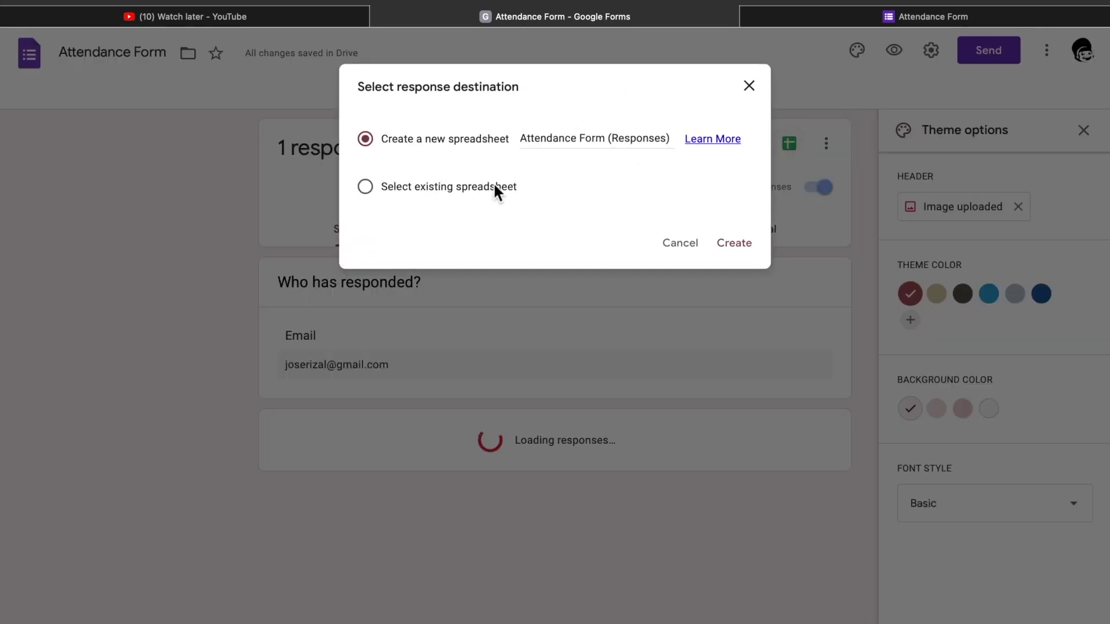
left_click(734, 245)
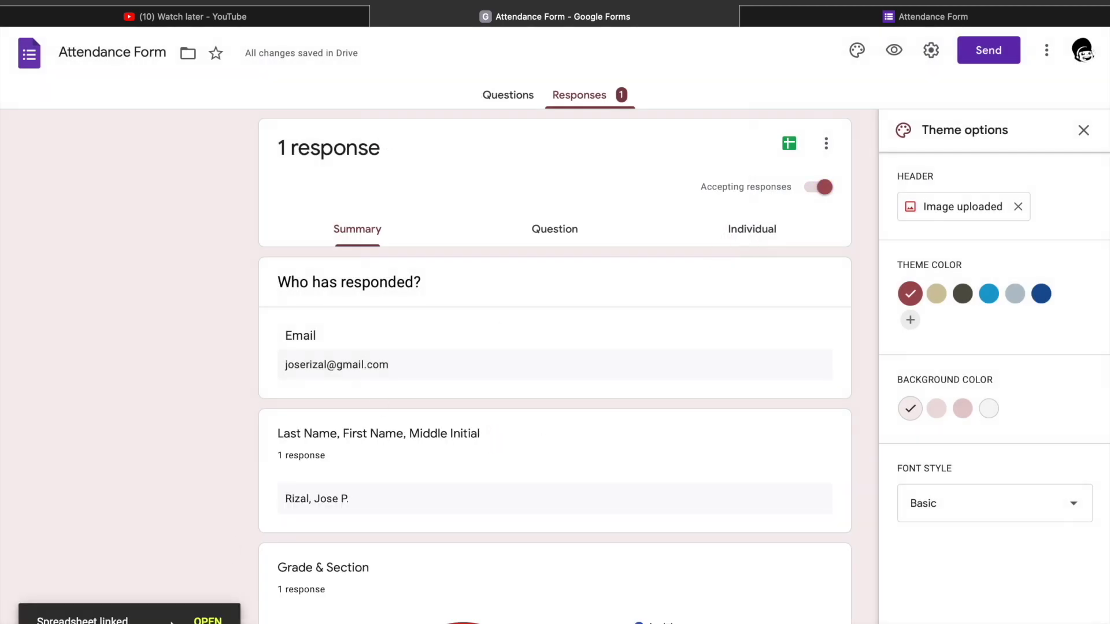
left_click(205, 620)
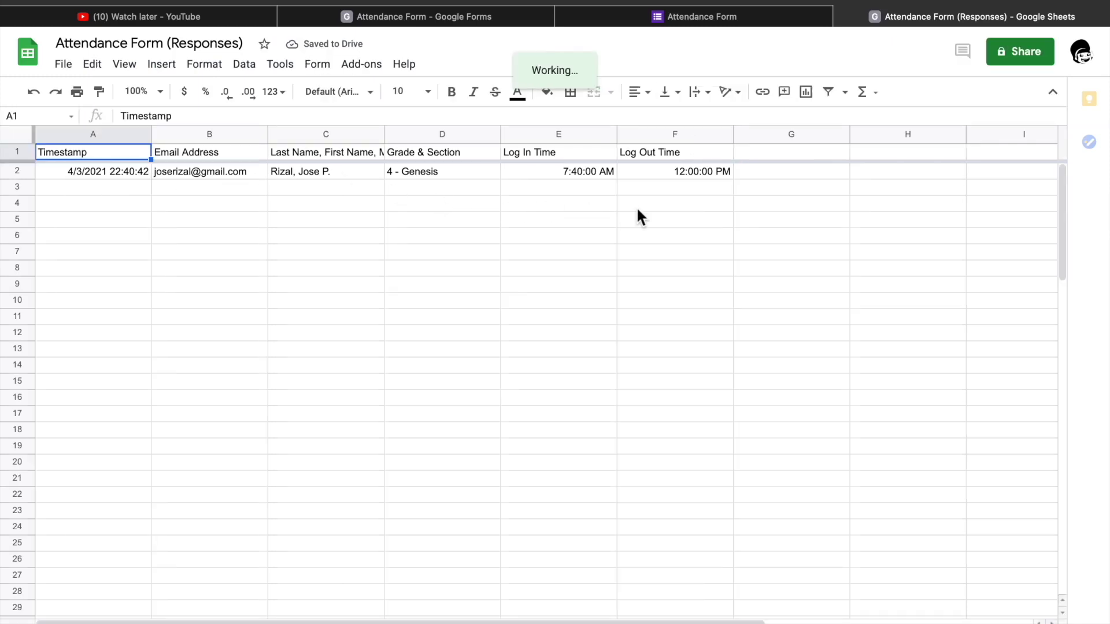
left_click(1087, 58)
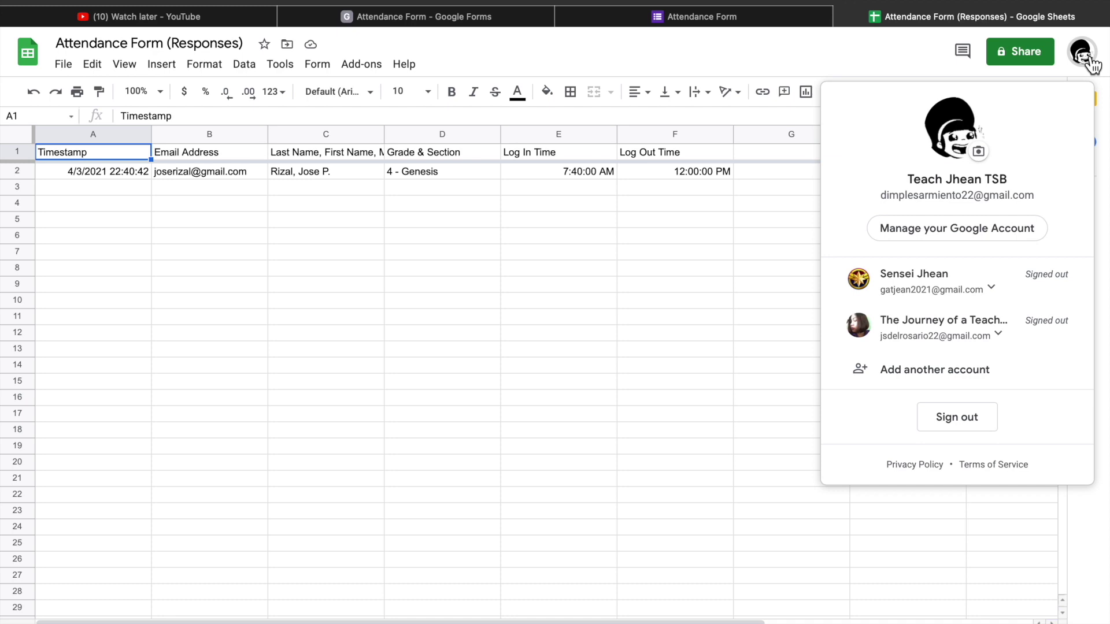
left_click(1089, 58)
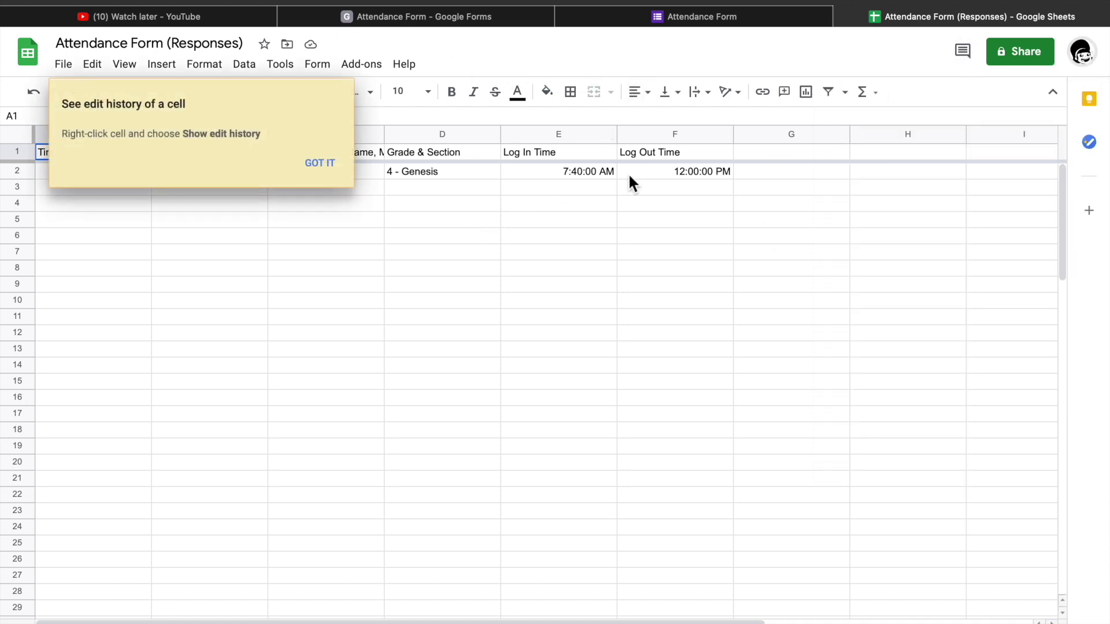
Load Google in a new tab and go to Google Drive through the apps grid.
left_click(1058, 6)
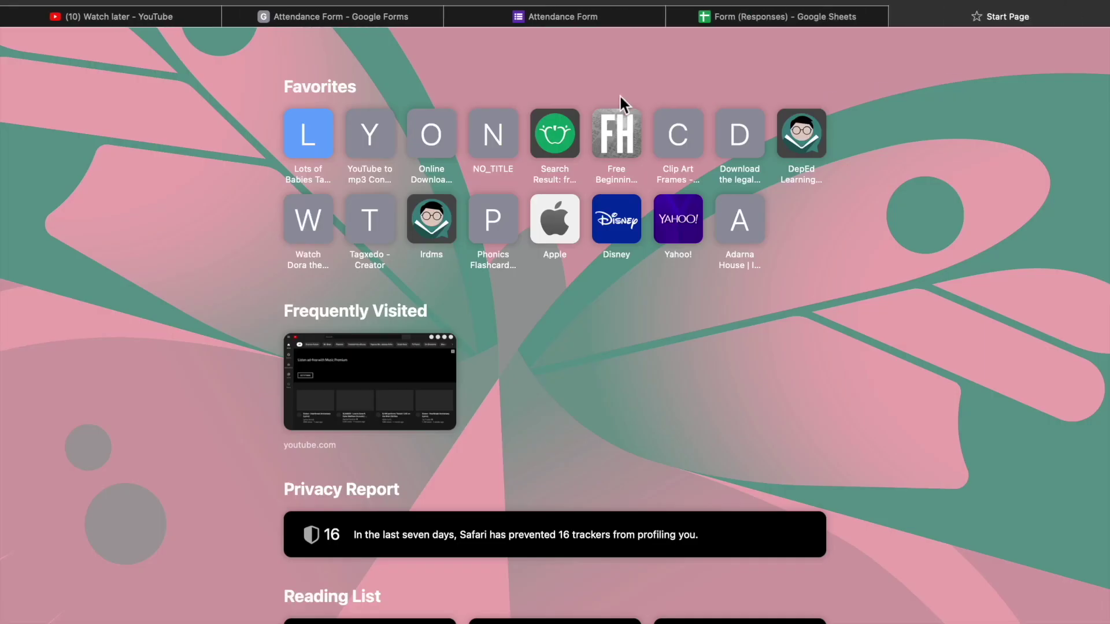
type("google")
key("Return")
left_click(1048, 55)
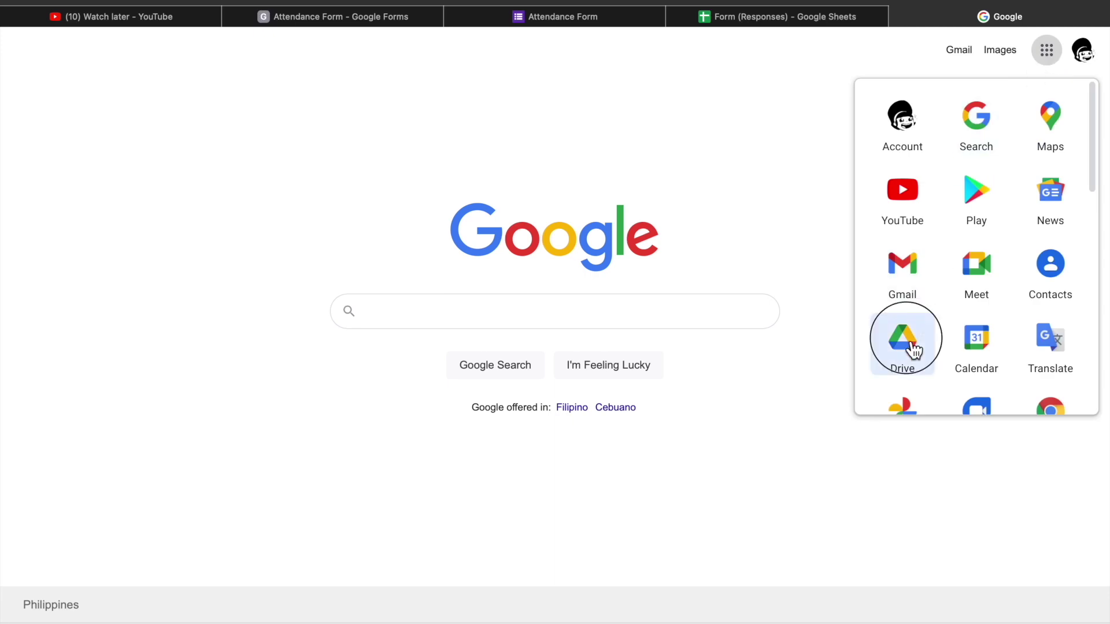
left_click(908, 344)
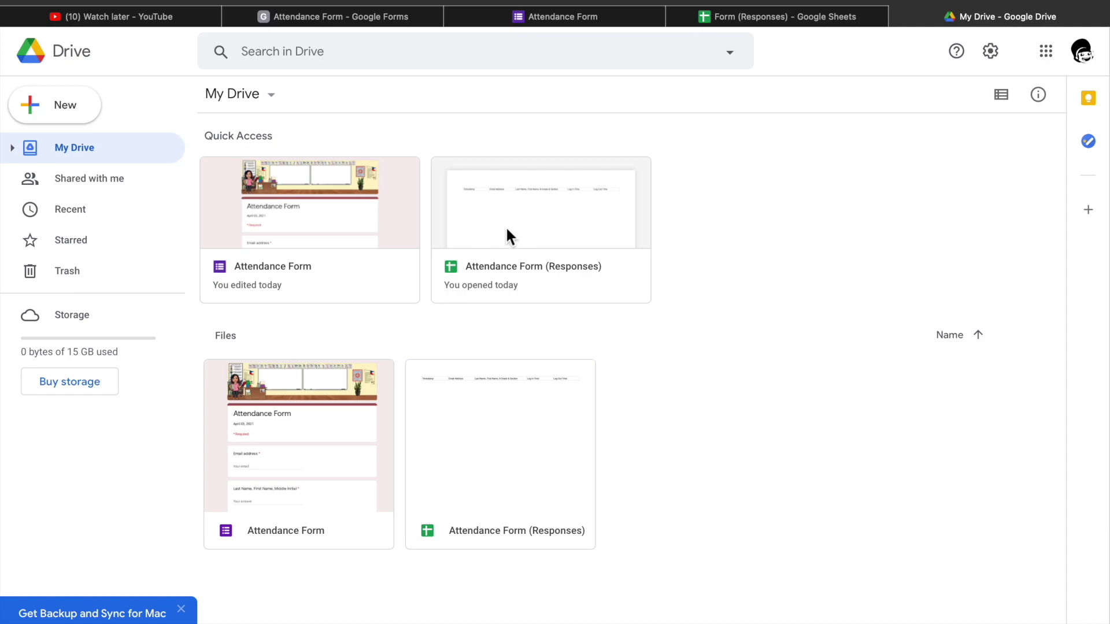
Open the Attendance Form (Responses) spreadsheet from the Quick Access cards.
left_click(534, 222)
double_click(522, 257)
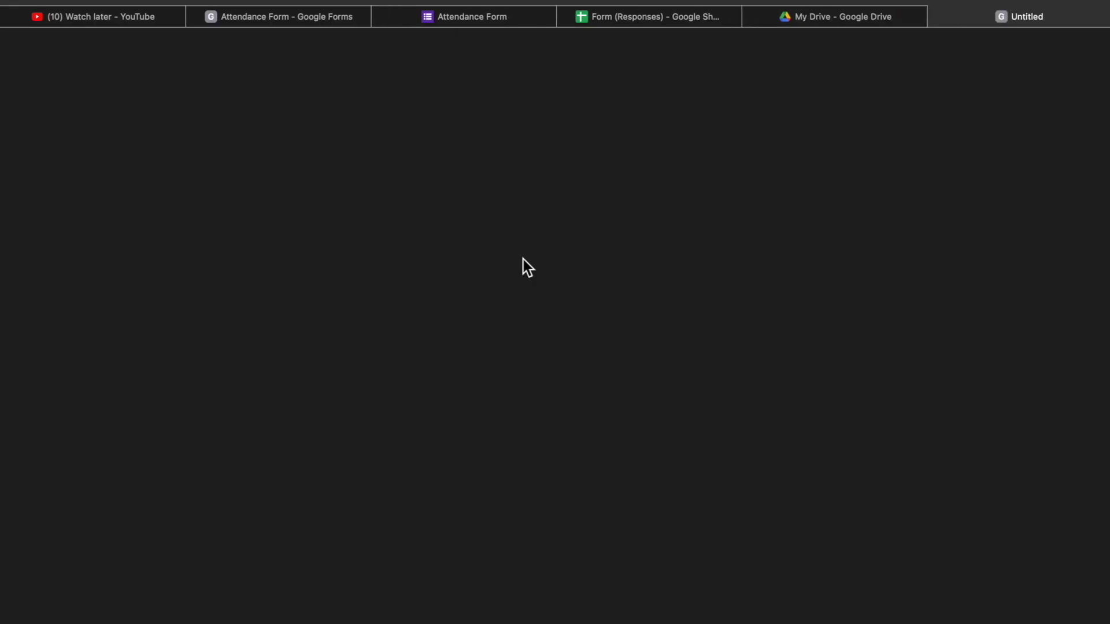